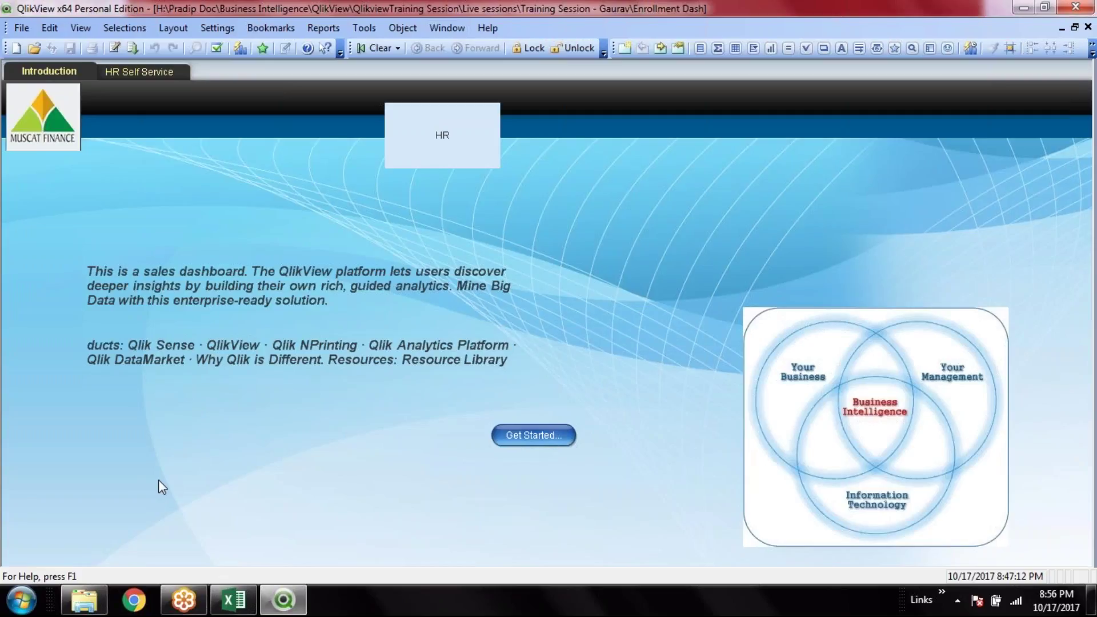
Step: Begin creating a text object from the sheet menu, then cancel it
{"action": "right_click", "coordinate": [138, 467]}
{"action": "left_click", "coordinate": [84, 463]}
{"action": "right_click", "coordinate": [45, 466]}
{"action": "mouse_move", "coordinate": [128, 306]}
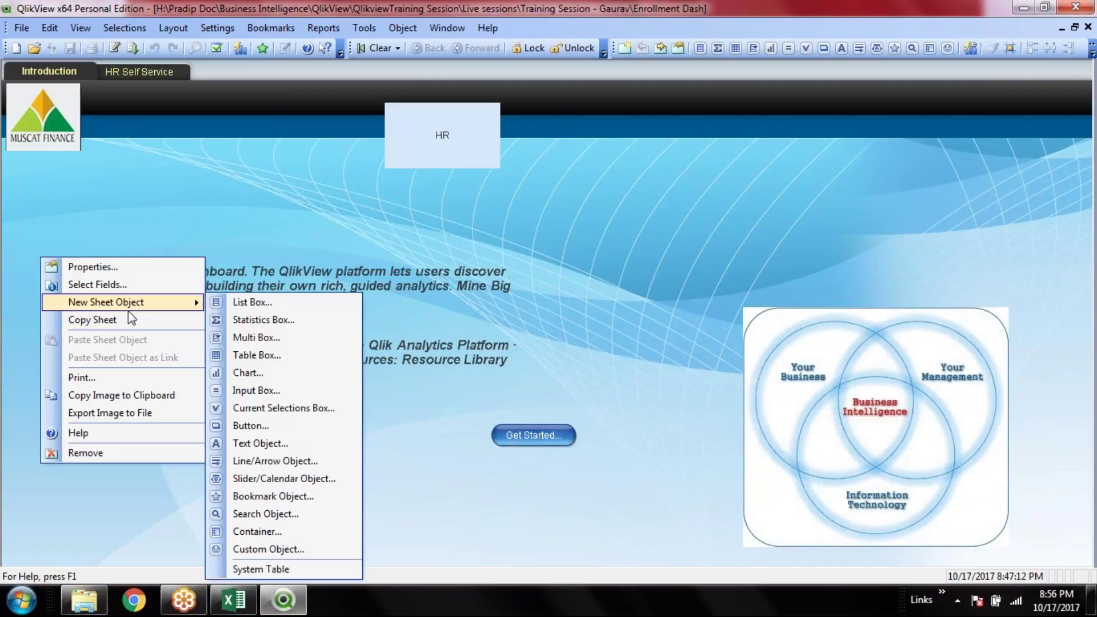
{"action": "left_click", "coordinate": [266, 444]}
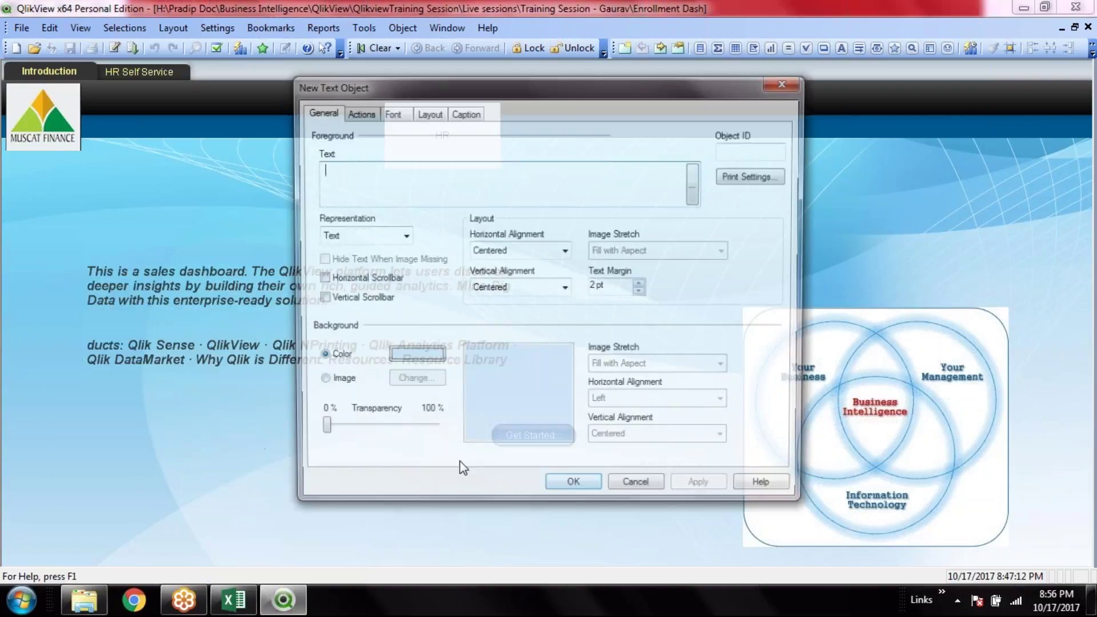
{"action": "type", "text": "="}
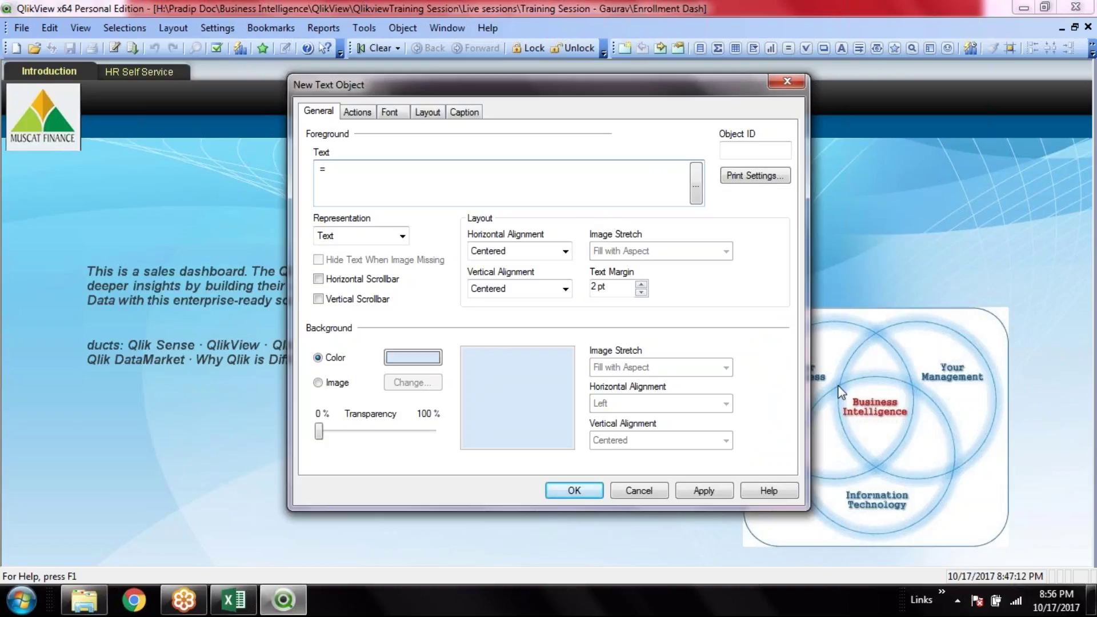
{"action": "left_click", "coordinate": [639, 490]}
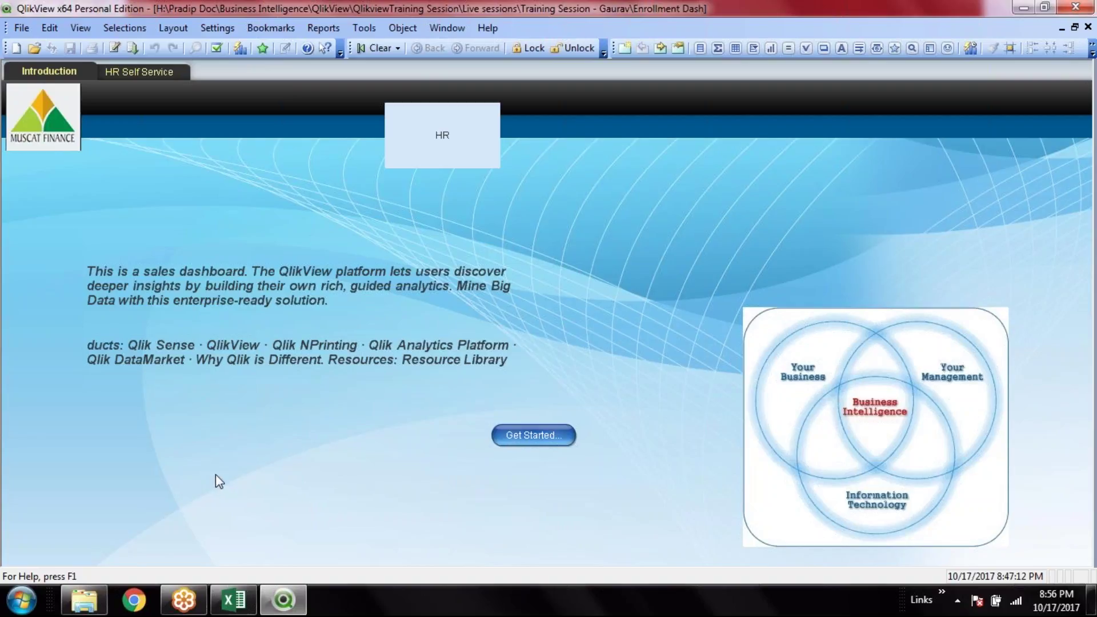
Step: In the Variable Overview, create a variable named _visible with definition 1
{"action": "left_click", "coordinate": [207, 29]}
{"action": "left_click", "coordinate": [263, 100]}
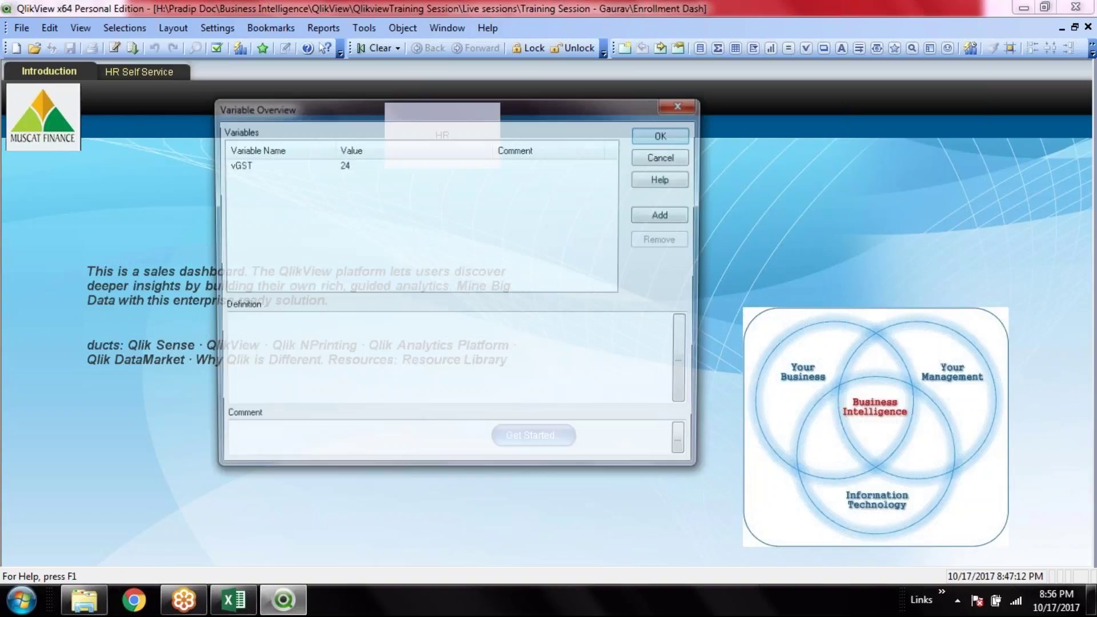
{"action": "left_click", "coordinate": [664, 216]}
{"action": "type", "text": "v"}
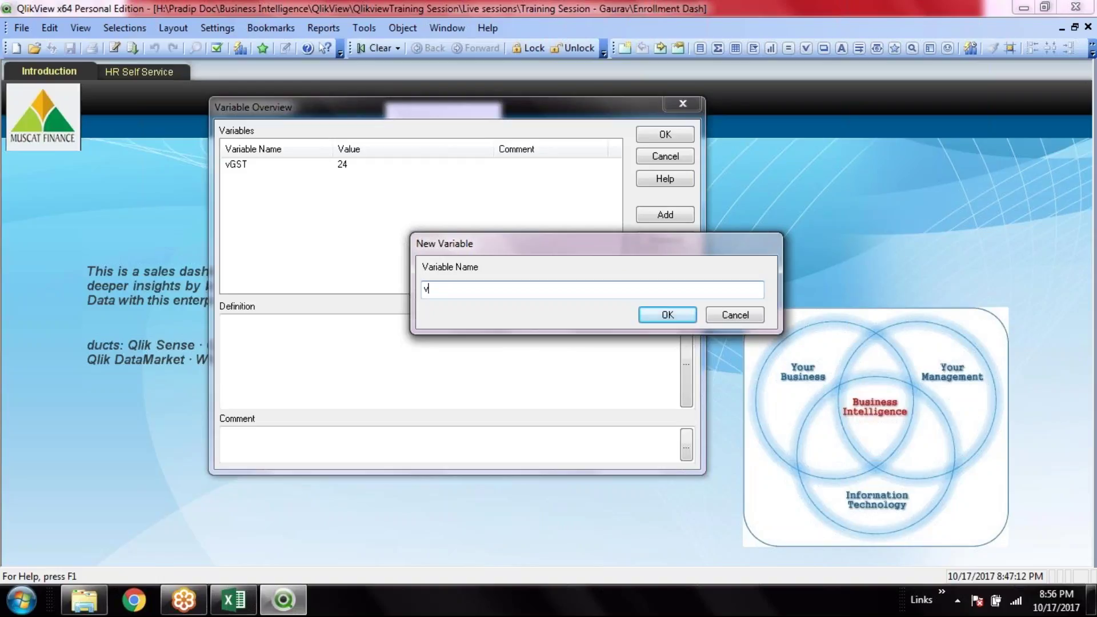
{"action": "type", "text": "visible"}
{"action": "key", "text": "Home"}
{"action": "type", "text": "_"}
{"action": "key", "text": "Delete"}
{"action": "left_click", "coordinate": [670, 316]}
{"action": "left_click", "coordinate": [277, 183]}
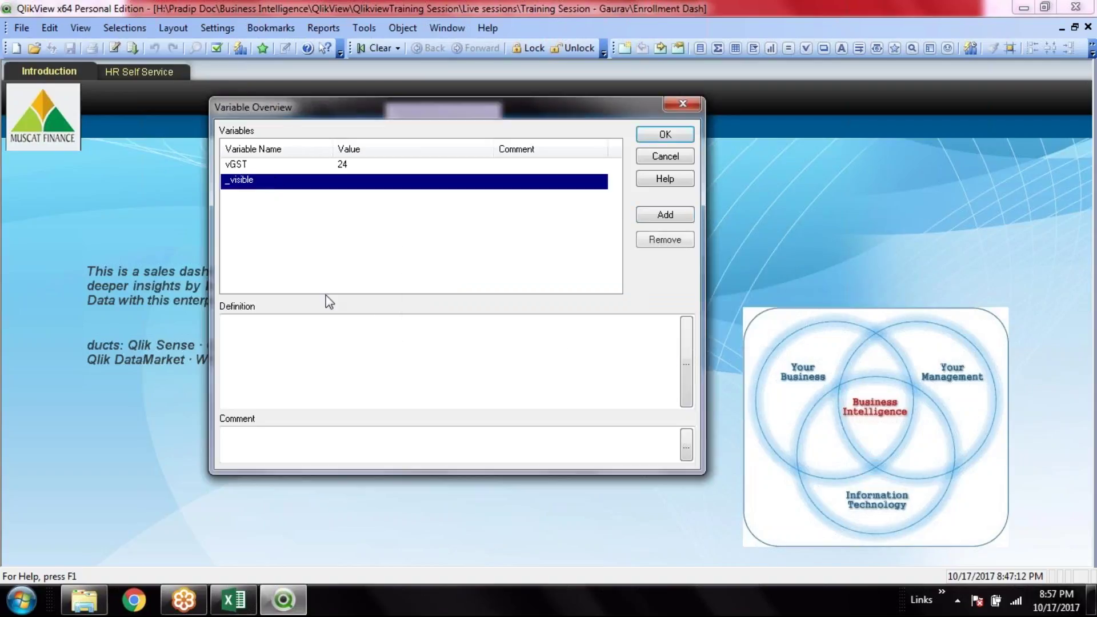
{"action": "left_click", "coordinate": [366, 320]}
{"action": "type", "text": "1"}
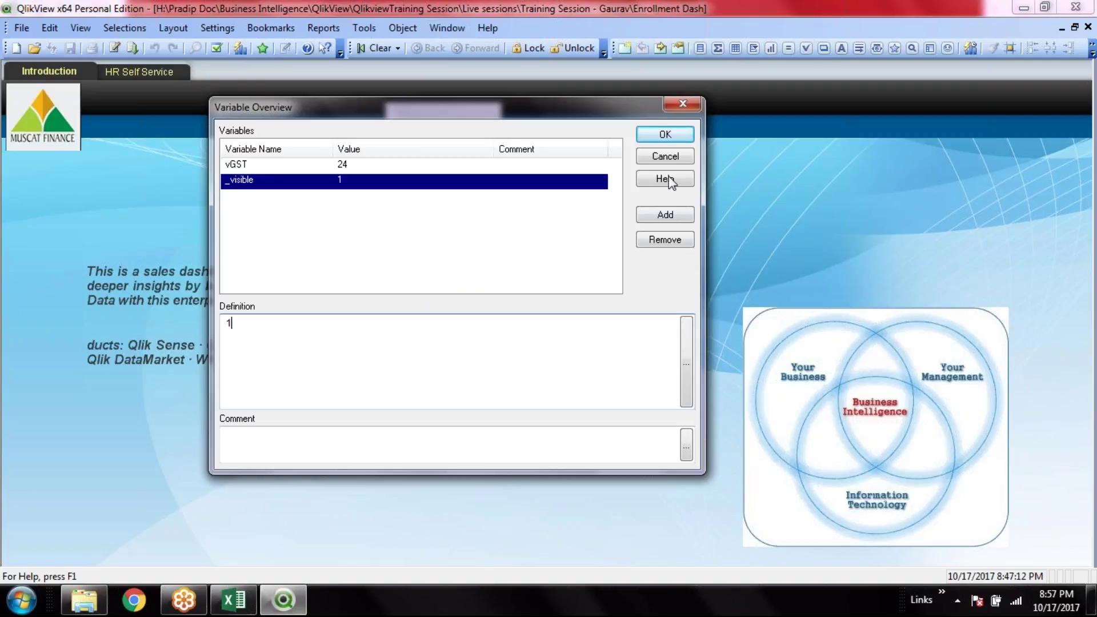
{"action": "left_click", "coordinate": [665, 135]}
Step: Add a blank text object to the Introduction sheet and move it higher
{"action": "right_click", "coordinate": [43, 483]}
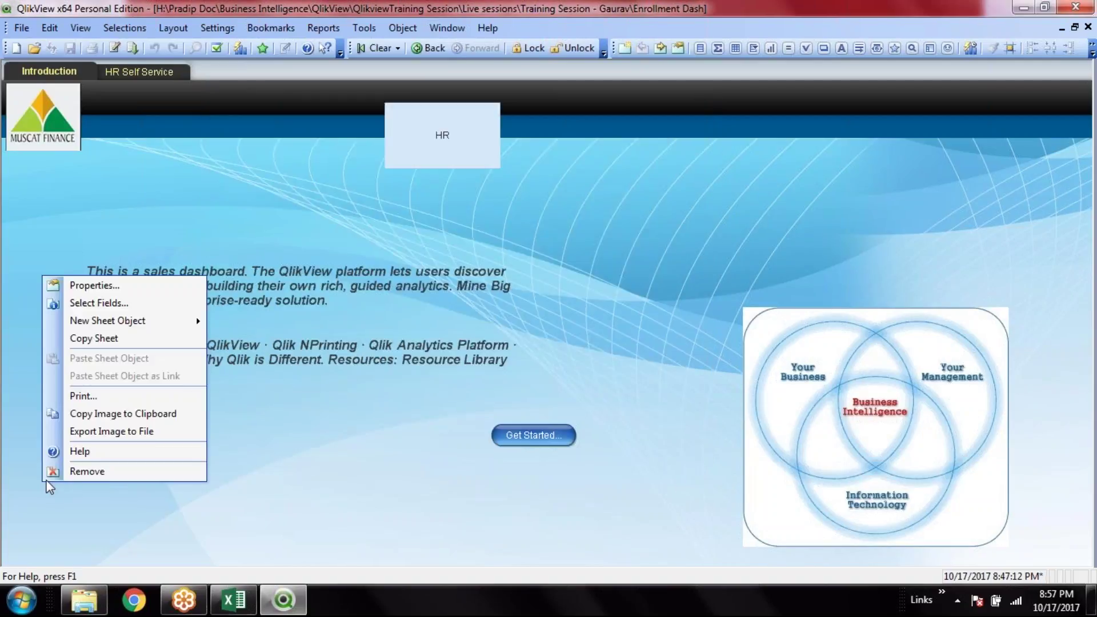
{"action": "mouse_move", "coordinate": [128, 325]}
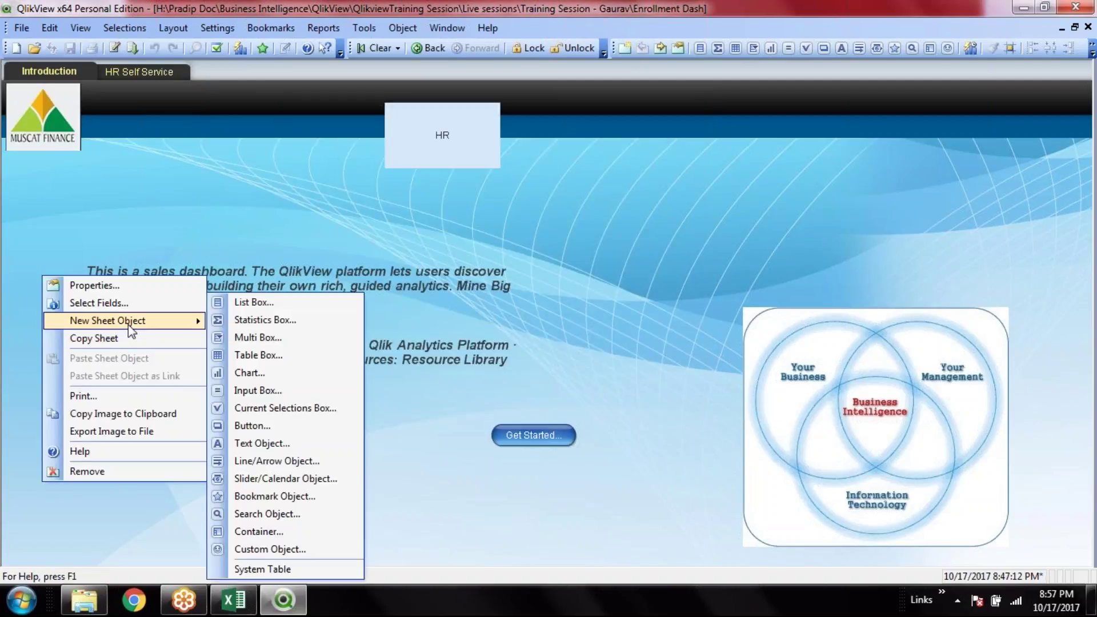
{"action": "left_click", "coordinate": [260, 445]}
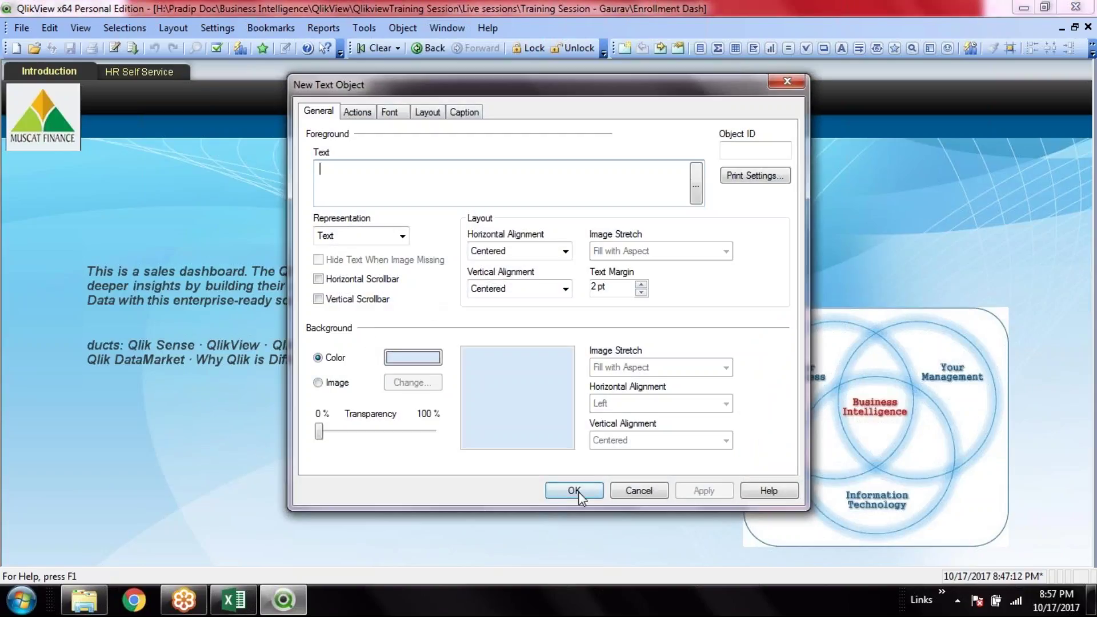
{"action": "left_click", "coordinate": [575, 488]}
{"action": "left_click_drag", "start_coordinate": [127, 534], "coordinate": [199, 442]}
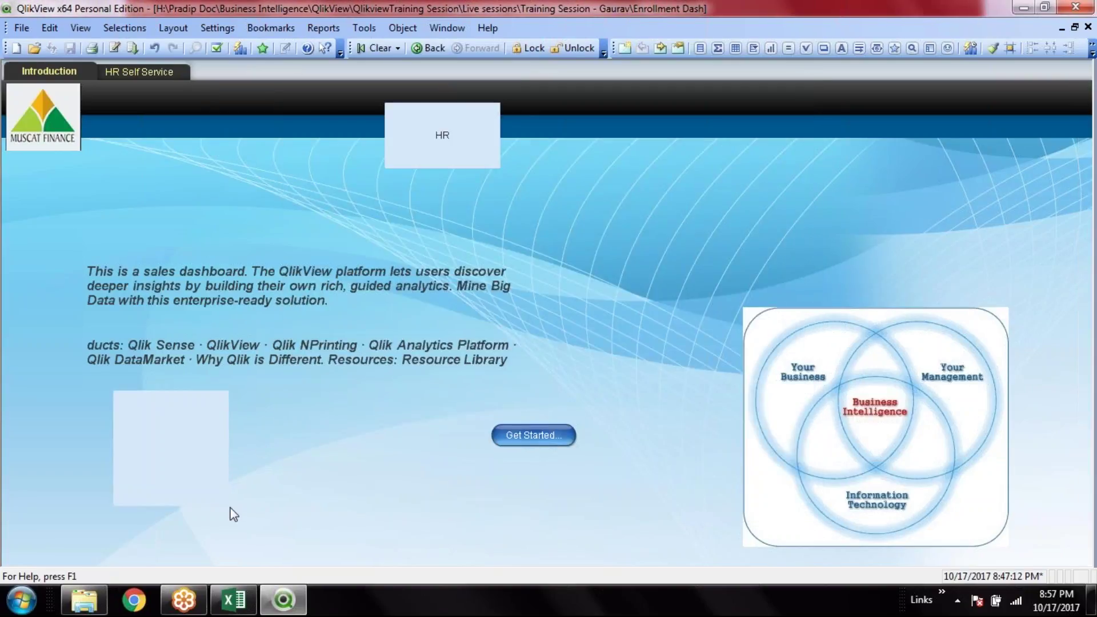
Step: Give the text object a deep pink background and nudge it slightly lower
{"action": "right_click", "coordinate": [200, 475]}
{"action": "left_click", "coordinate": [259, 361]}
{"action": "left_click", "coordinate": [413, 358]}
{"action": "left_click", "coordinate": [636, 221]}
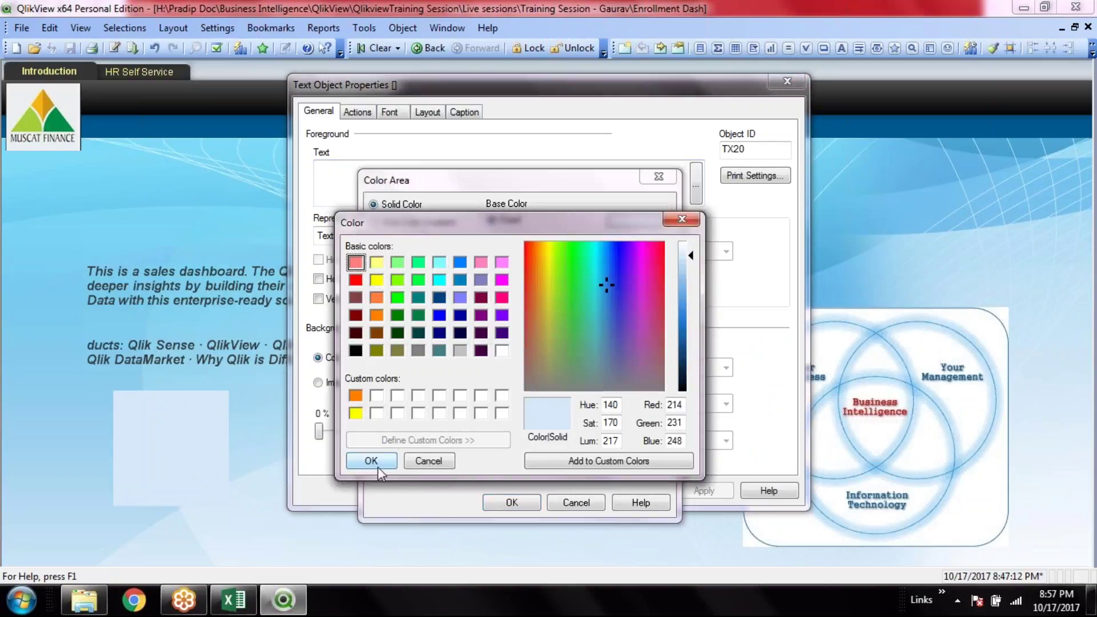
{"action": "left_click", "coordinate": [502, 297]}
{"action": "left_click", "coordinate": [389, 461]}
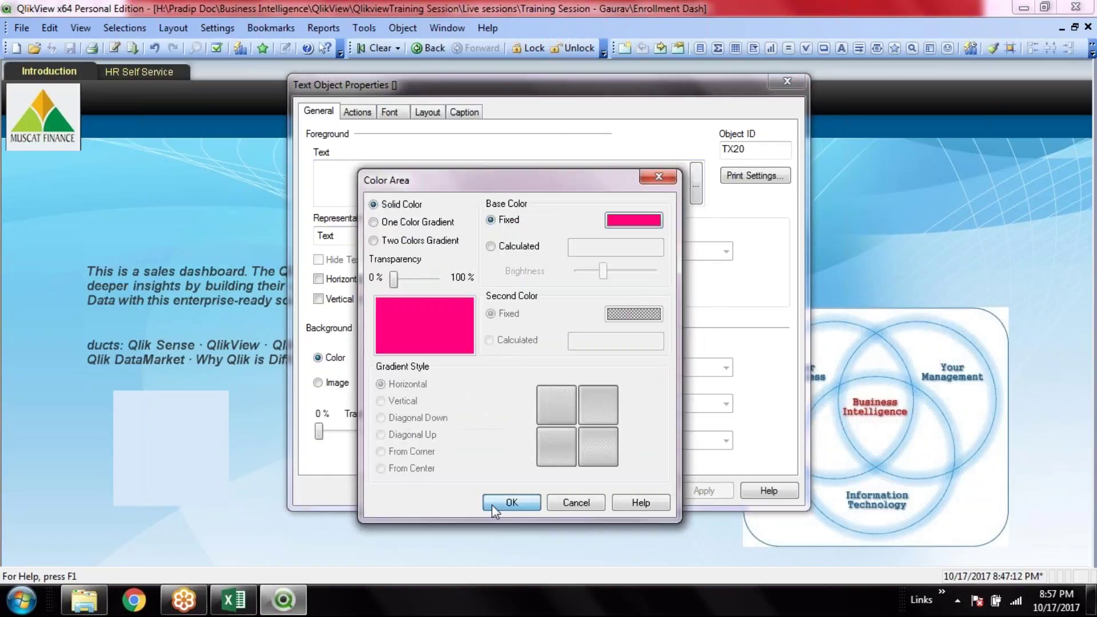
{"action": "left_click", "coordinate": [490, 504]}
{"action": "left_click", "coordinate": [575, 493]}
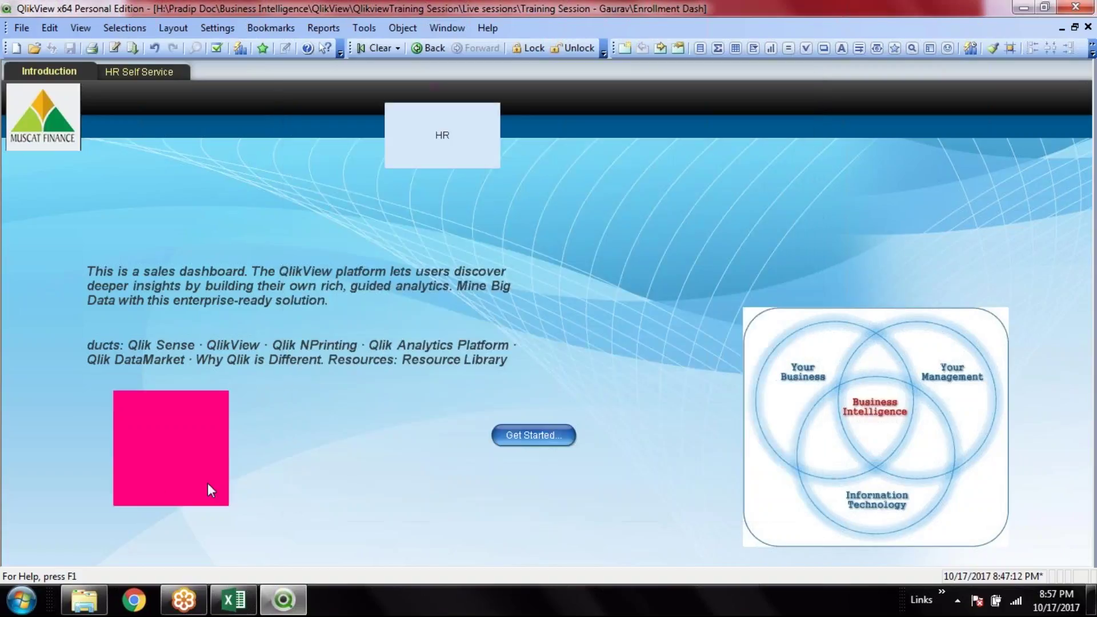
{"action": "left_click_drag", "start_coordinate": [145, 479], "coordinate": [150, 499]}
Step: Add a button with caption text =show and nudge it into place
{"action": "right_click", "coordinate": [19, 431]}
{"action": "mouse_move", "coordinate": [103, 278]}
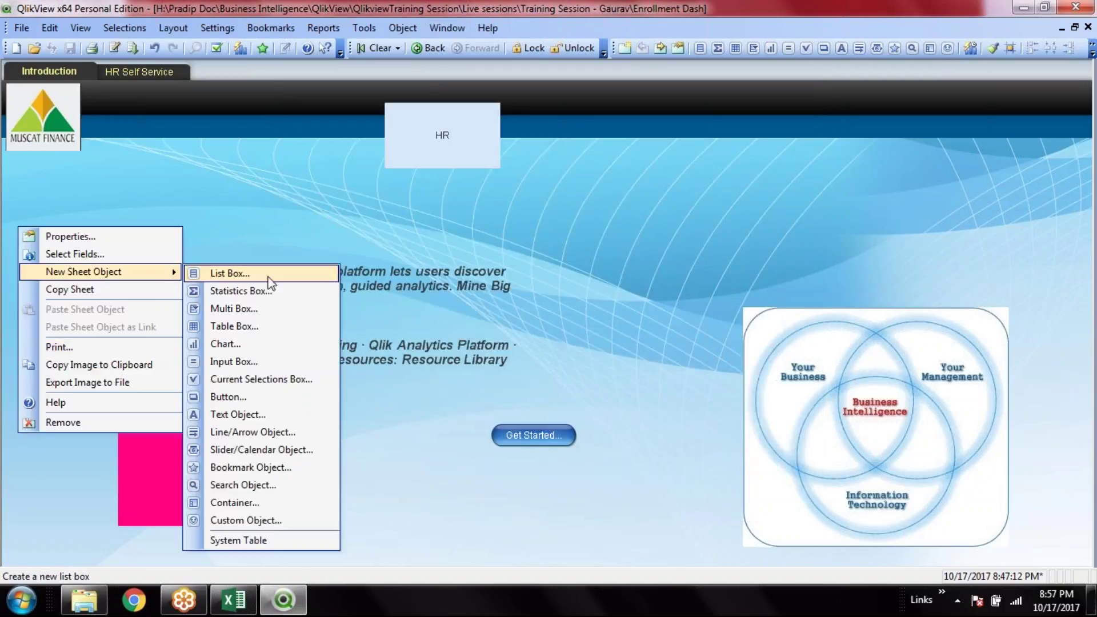
{"action": "left_click", "coordinate": [252, 417]}
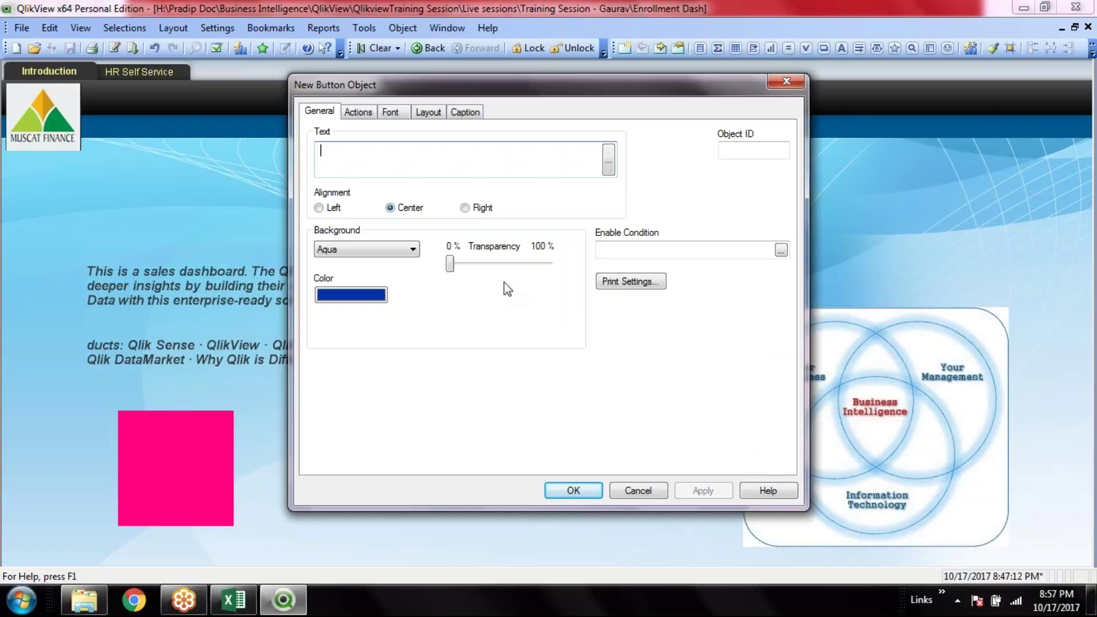
{"action": "type", "text": "S"}
{"action": "key", "text": "BackSpace"}
{"action": "type", "text": "="}
{"action": "type", "text": "sho"}
{"action": "type", "text": "w"}
{"action": "left_click", "coordinate": [567, 493]}
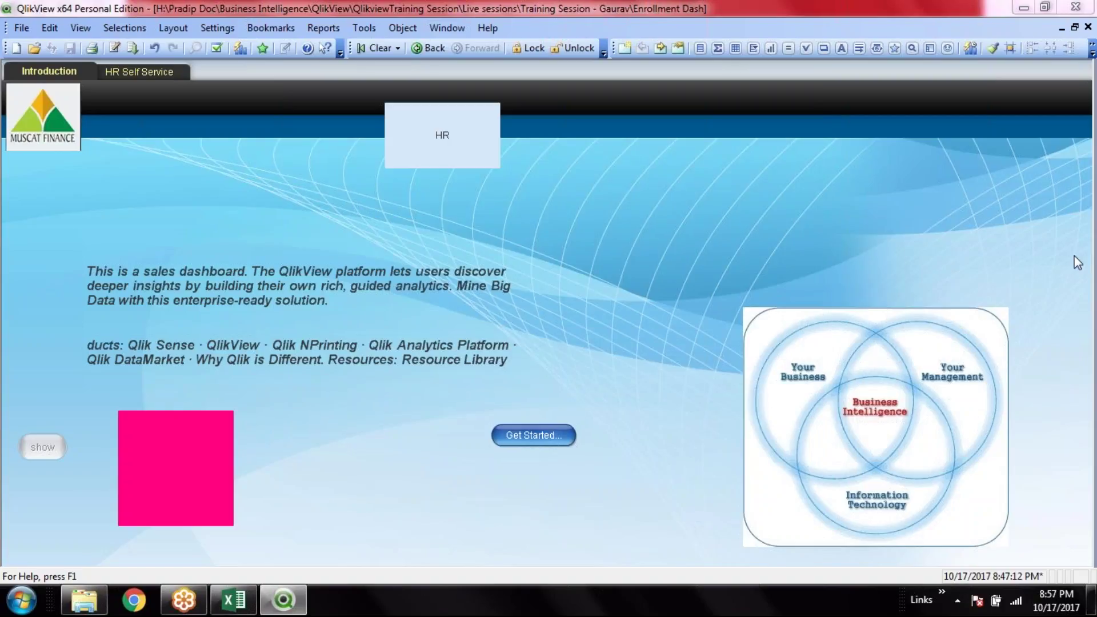
{"action": "left_click_drag", "start_coordinate": [53, 456], "coordinate": [53, 453]}
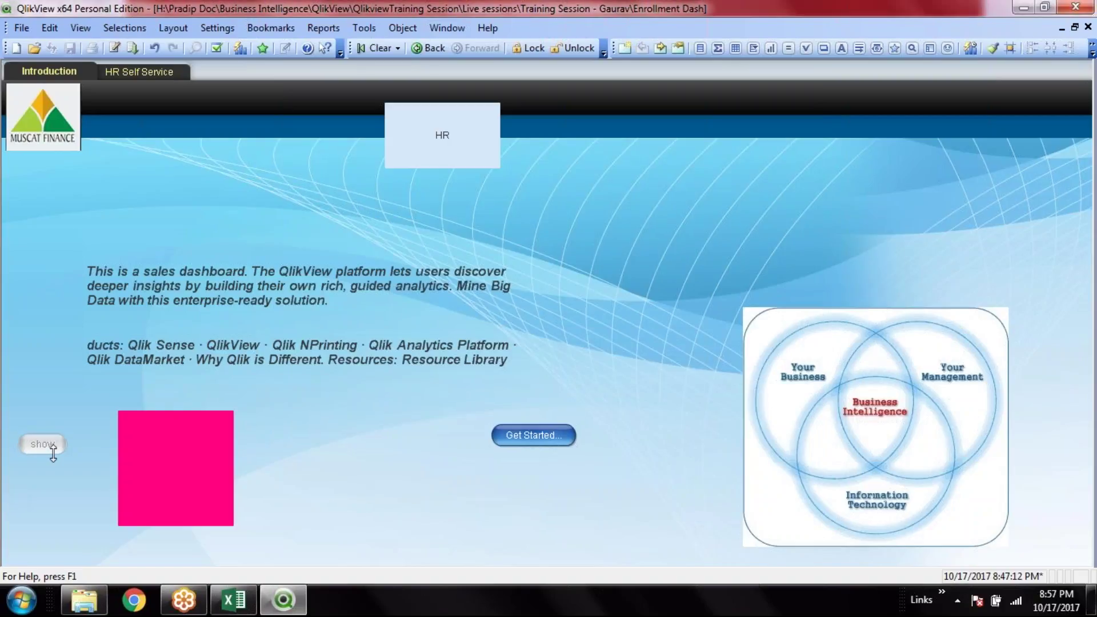
Step: Move the pink box beside the show button and shorten it
{"action": "left_click_drag", "start_coordinate": [145, 455], "coordinate": [92, 480]}
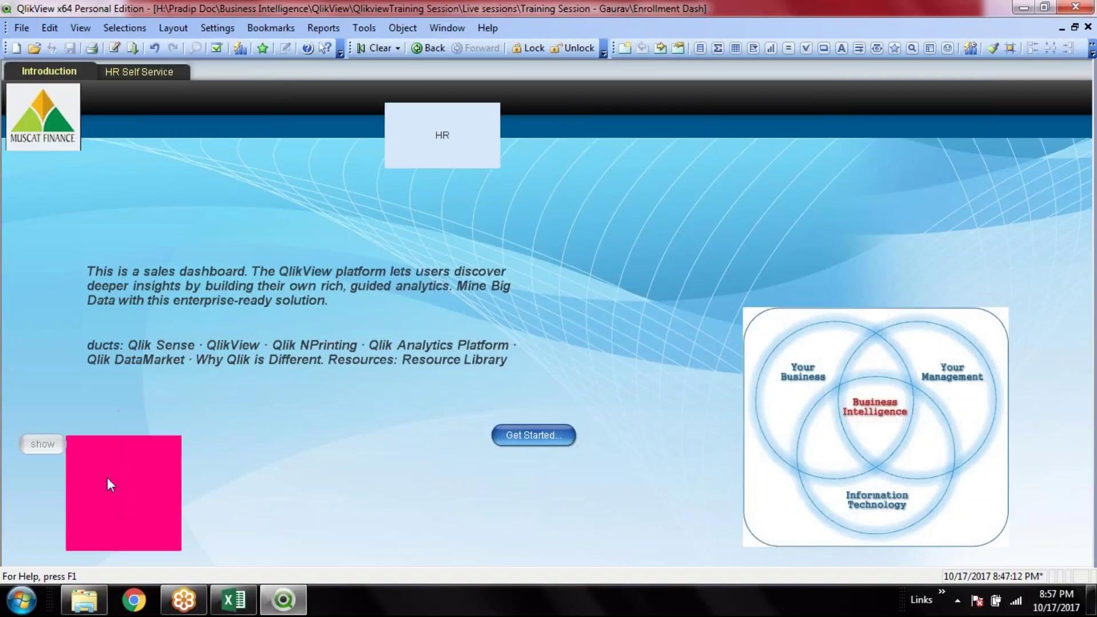
{"action": "left_click_drag", "start_coordinate": [118, 440], "coordinate": [110, 472]}
{"action": "left_click_drag", "start_coordinate": [119, 546], "coordinate": [111, 468]}
Step: Set the pink box's Layout visibility to Conditional with if(_visible=1,0,1)
{"action": "right_click", "coordinate": [118, 479]}
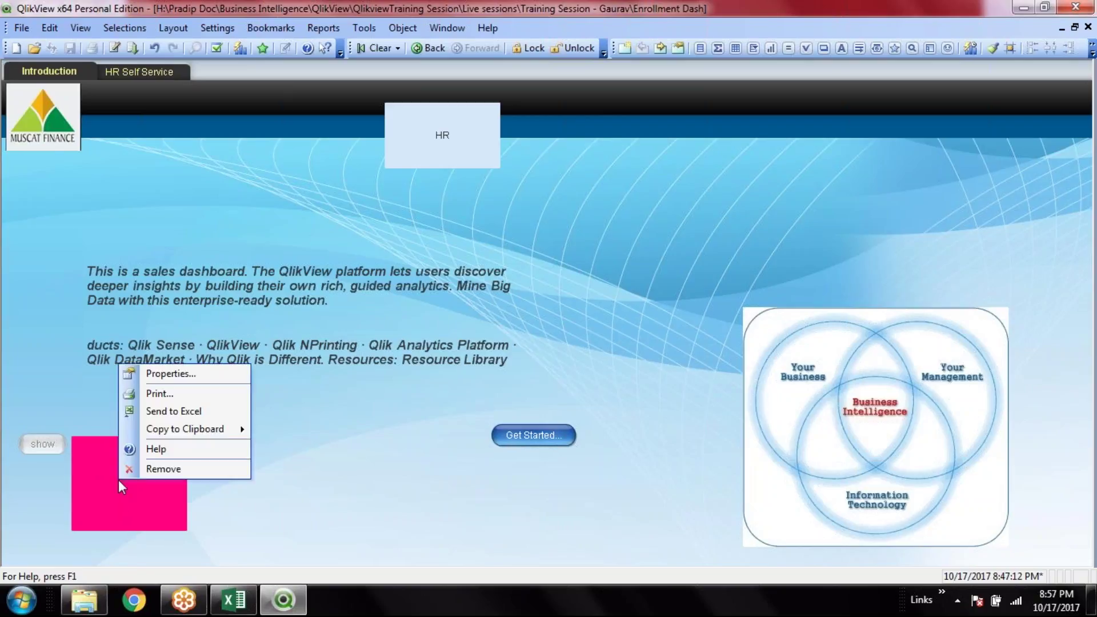
{"action": "left_click", "coordinate": [156, 374]}
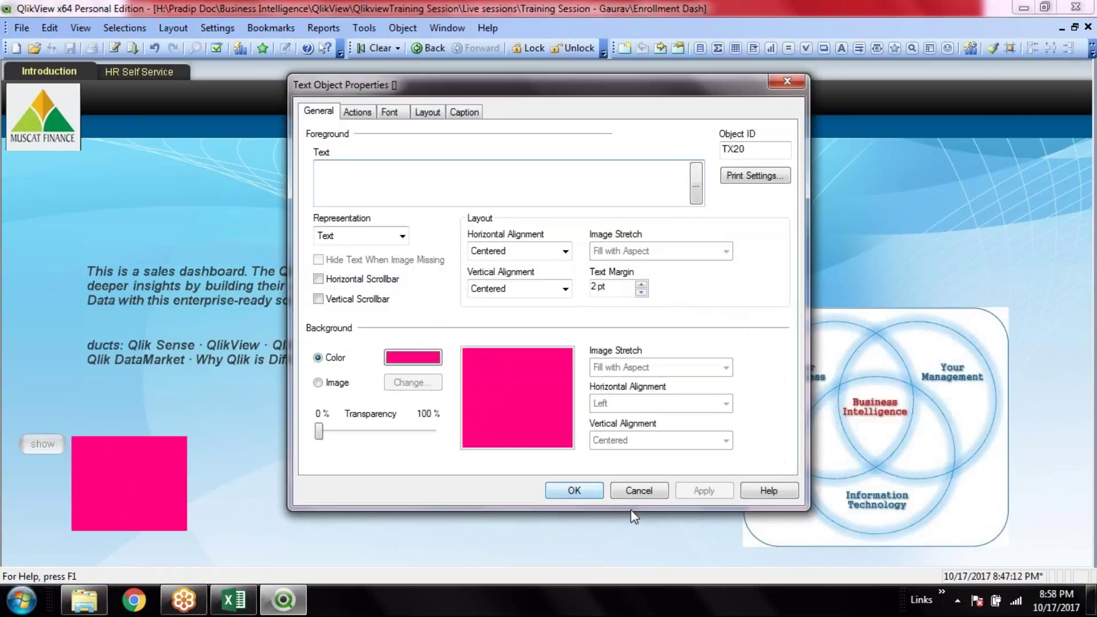
{"action": "left_click", "coordinate": [427, 110]}
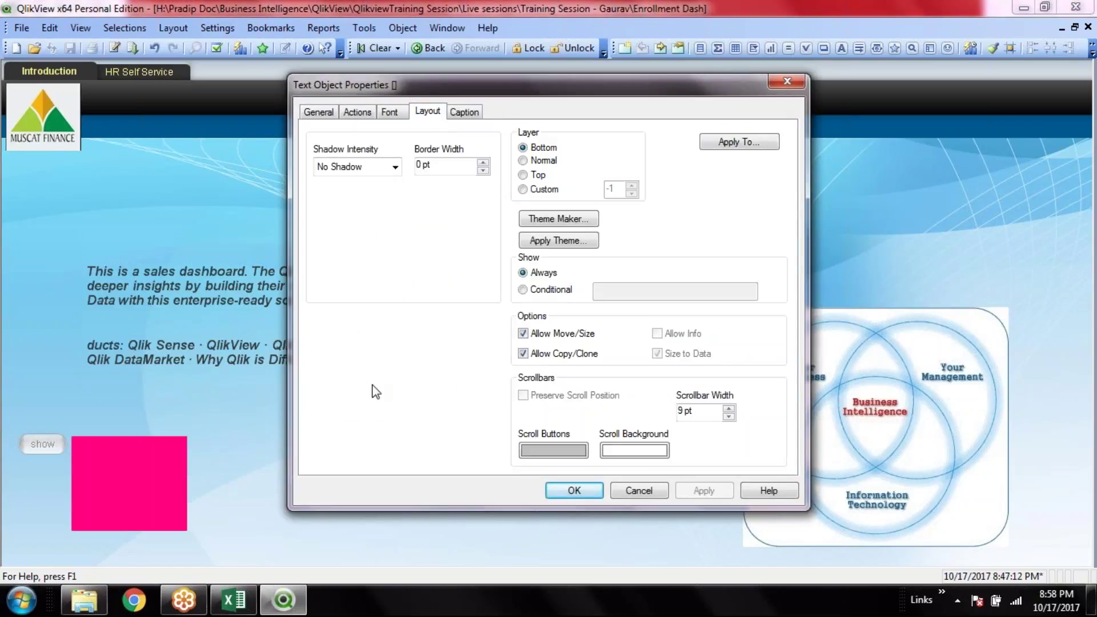
{"action": "left_click", "coordinate": [522, 290]}
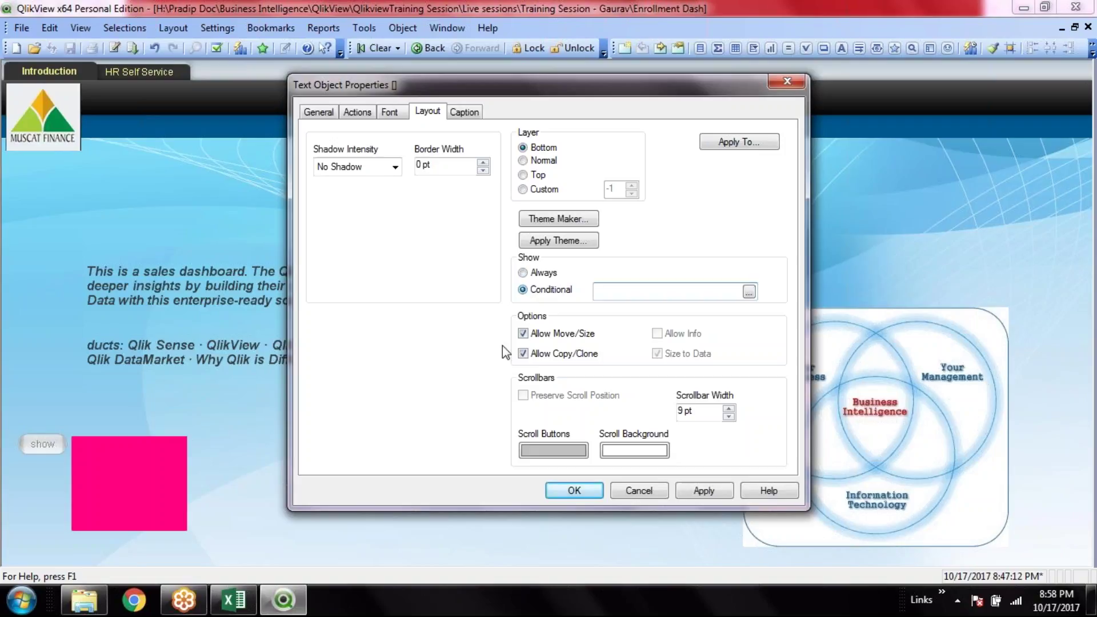
{"action": "type", "text": "if("}
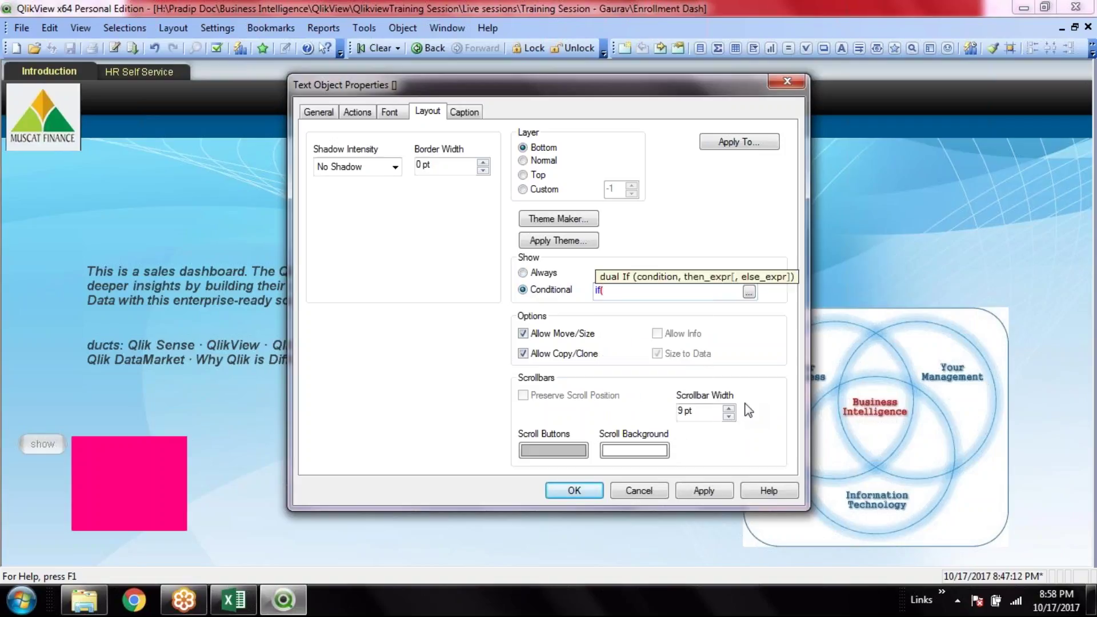
{"action": "type", "text": "_visible=1,0,1)"}
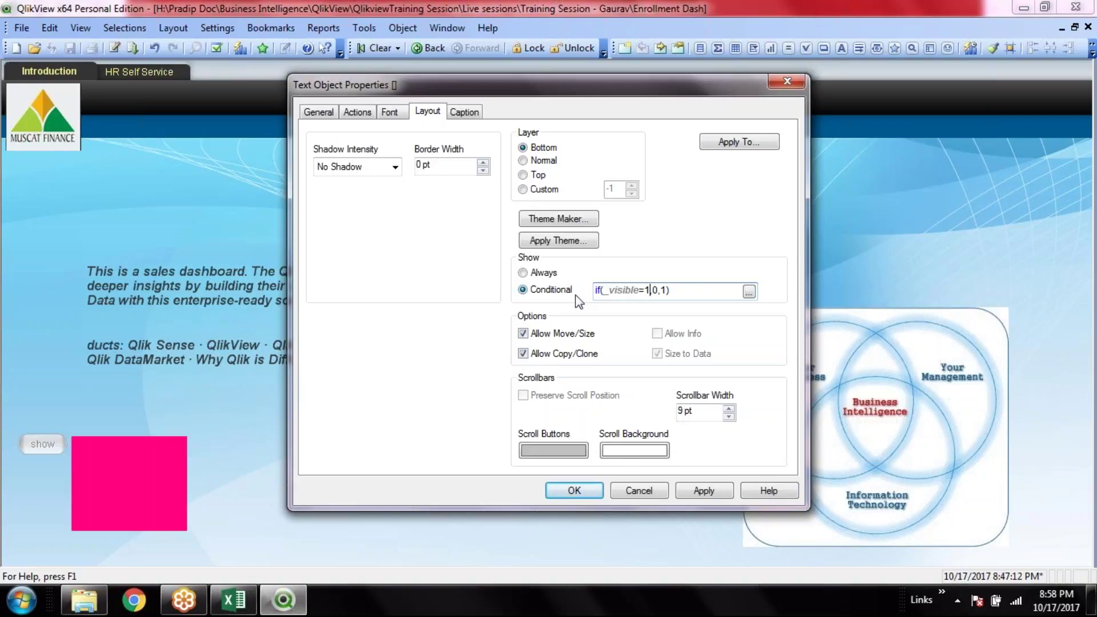
Step: Delete the old condition and enter _visible=1 as the pink box's show condition
{"action": "left_click_drag", "start_coordinate": [650, 291], "coordinate": [604, 291]}
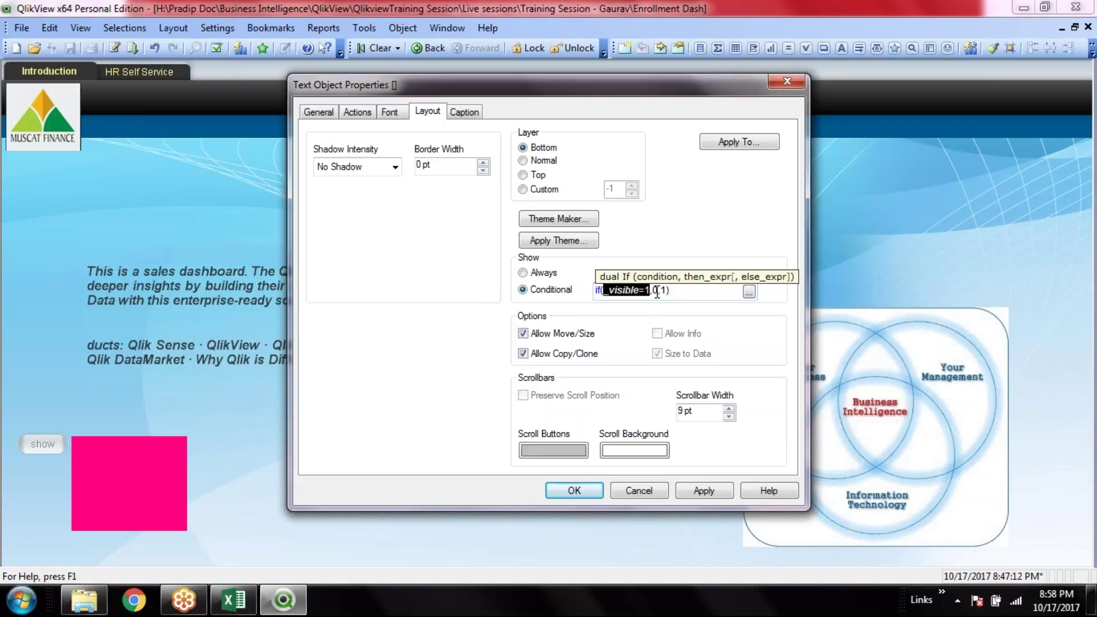
{"action": "left_click", "coordinate": [657, 290]}
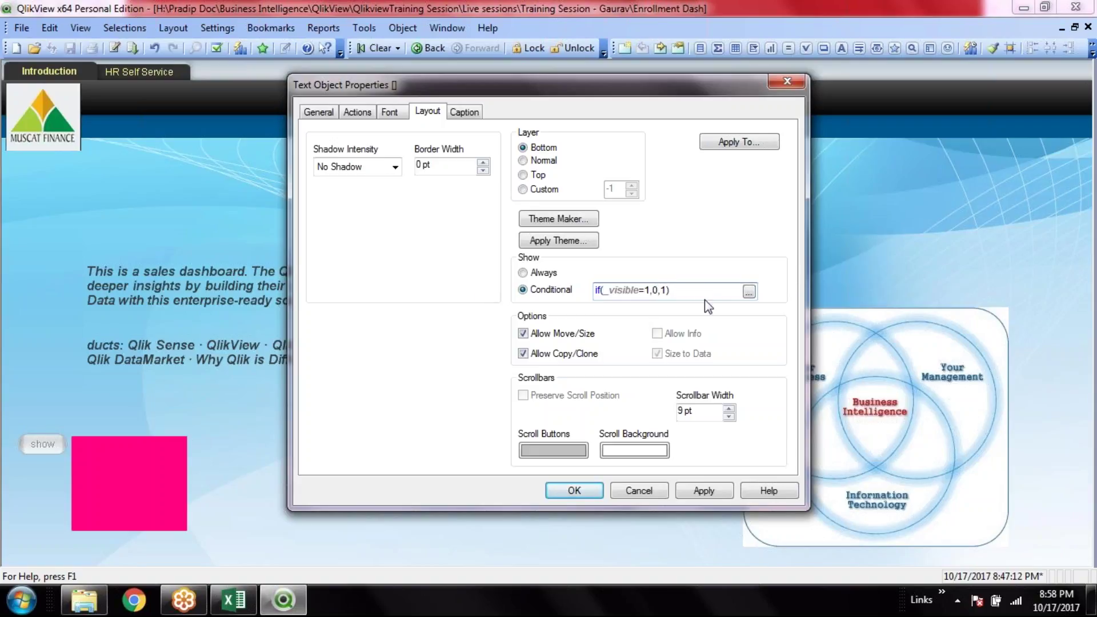
{"action": "key", "text": "ctrl+a"}
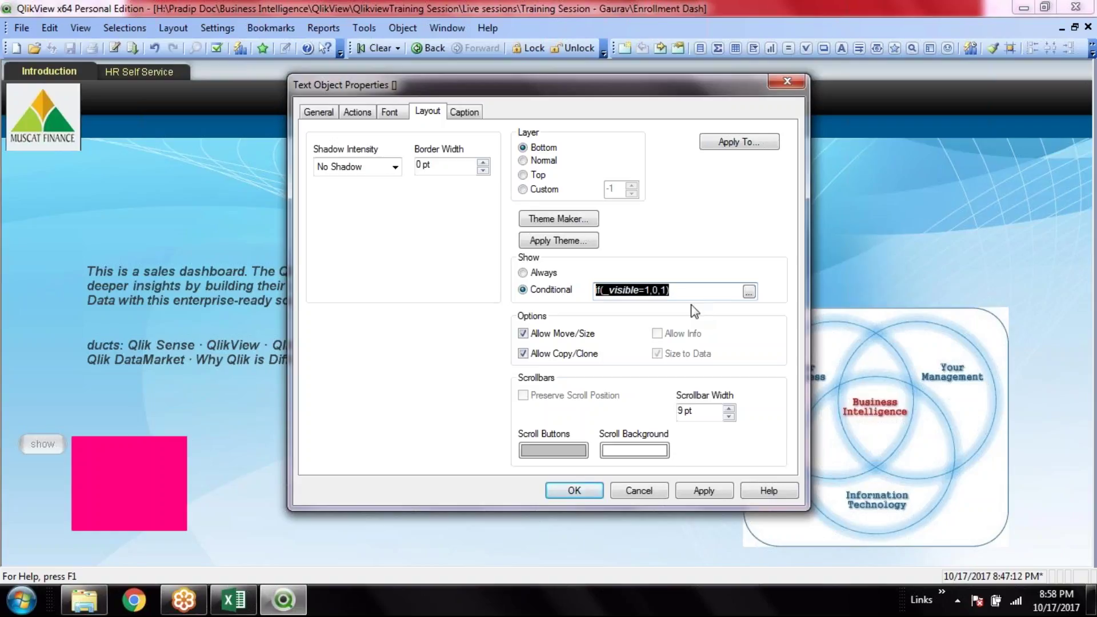
{"action": "left_click", "coordinate": [689, 291]}
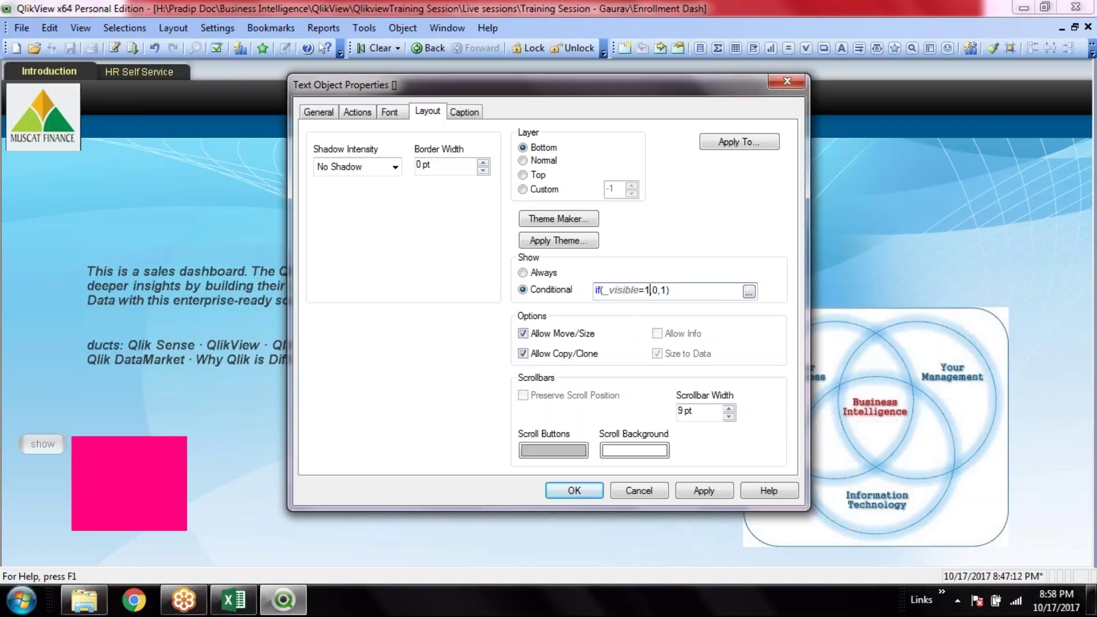
{"action": "left_click", "coordinate": [662, 291]}
{"action": "double_click", "coordinate": [686, 296]}
{"action": "key", "text": "BackSpace"}
{"action": "type", "text": "_visible=1"}
Step: Confirm the new condition and nudge the pink box and show button slightly
{"action": "left_click", "coordinate": [575, 491]}
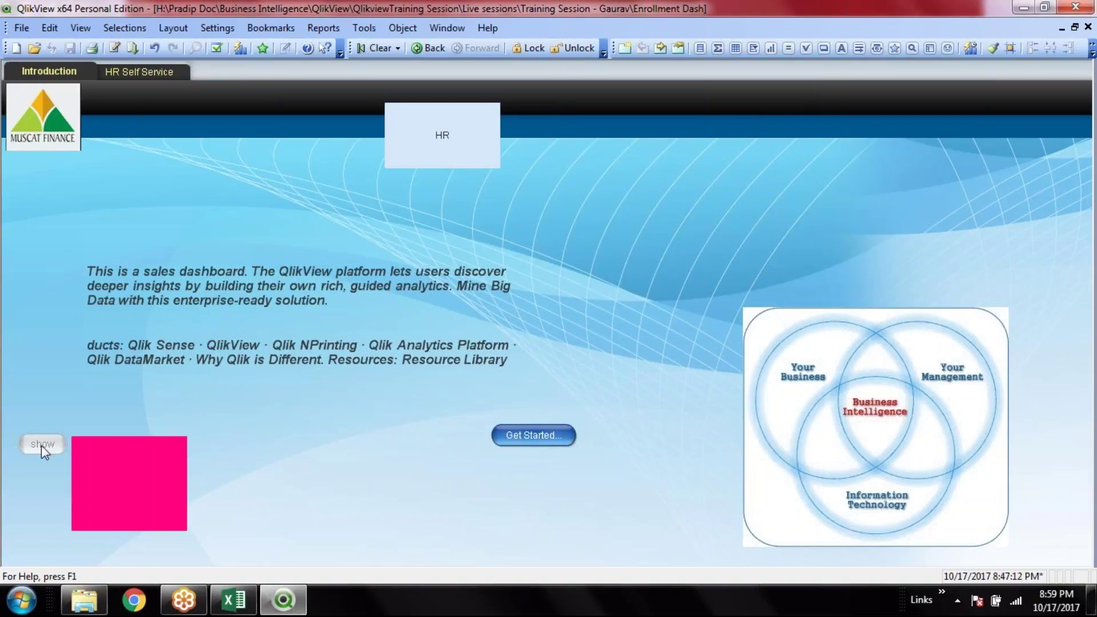
{"action": "left_click_drag", "start_coordinate": [129, 463], "coordinate": [156, 455]}
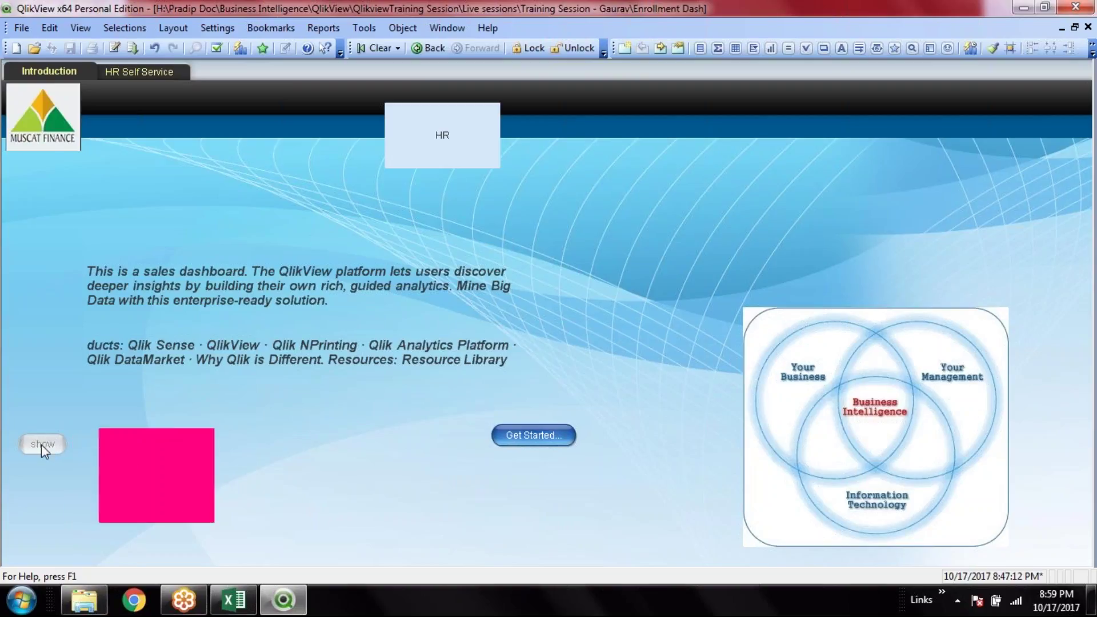
{"action": "left_click_drag", "start_coordinate": [41, 444], "coordinate": [59, 435]}
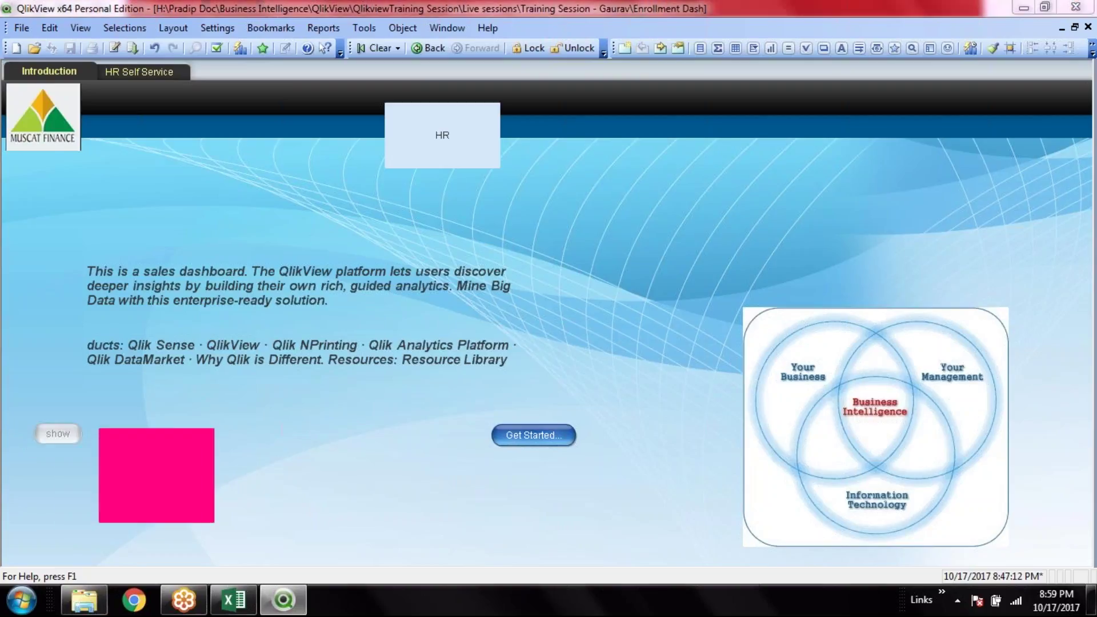
Step: Add an External > Set Variable action to the show button
{"action": "key", "text": "alt+Return"}
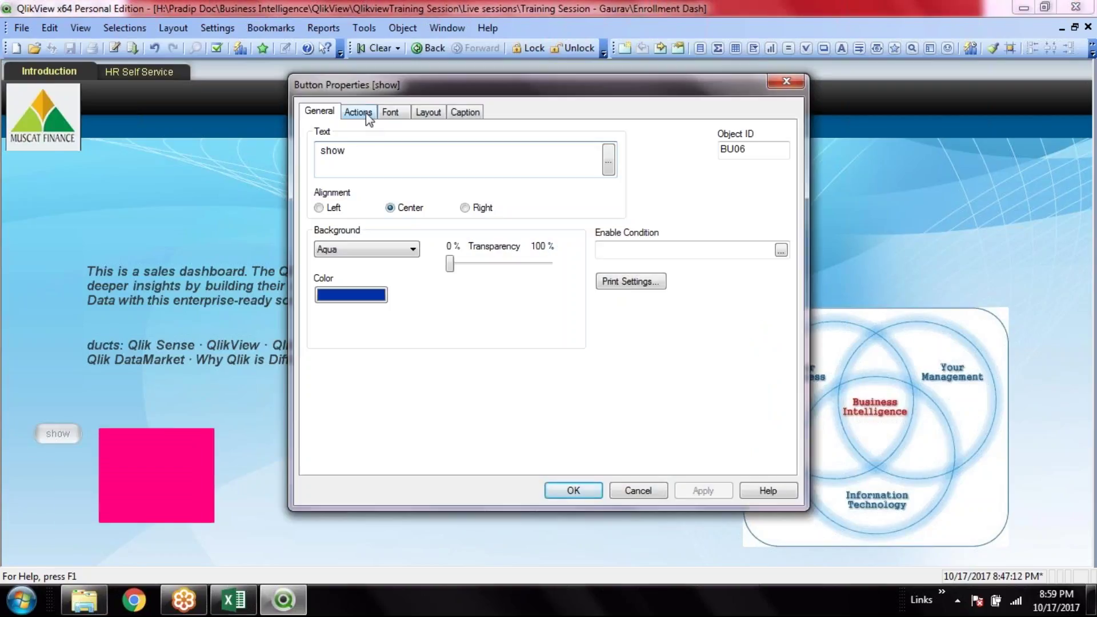
{"action": "left_click", "coordinate": [365, 112]}
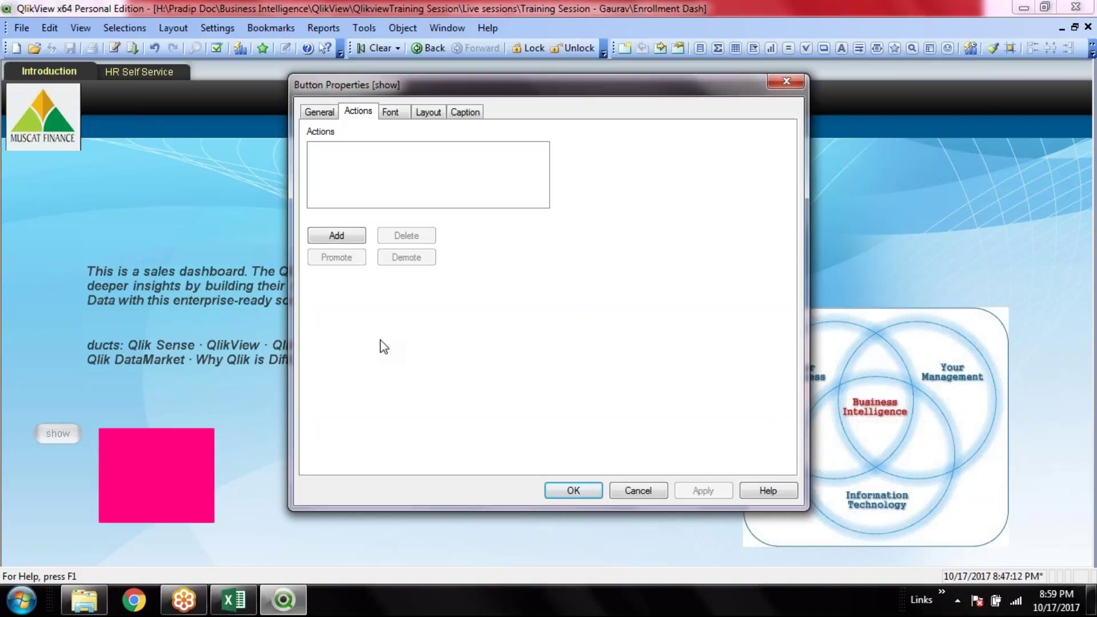
{"action": "left_click", "coordinate": [338, 238]}
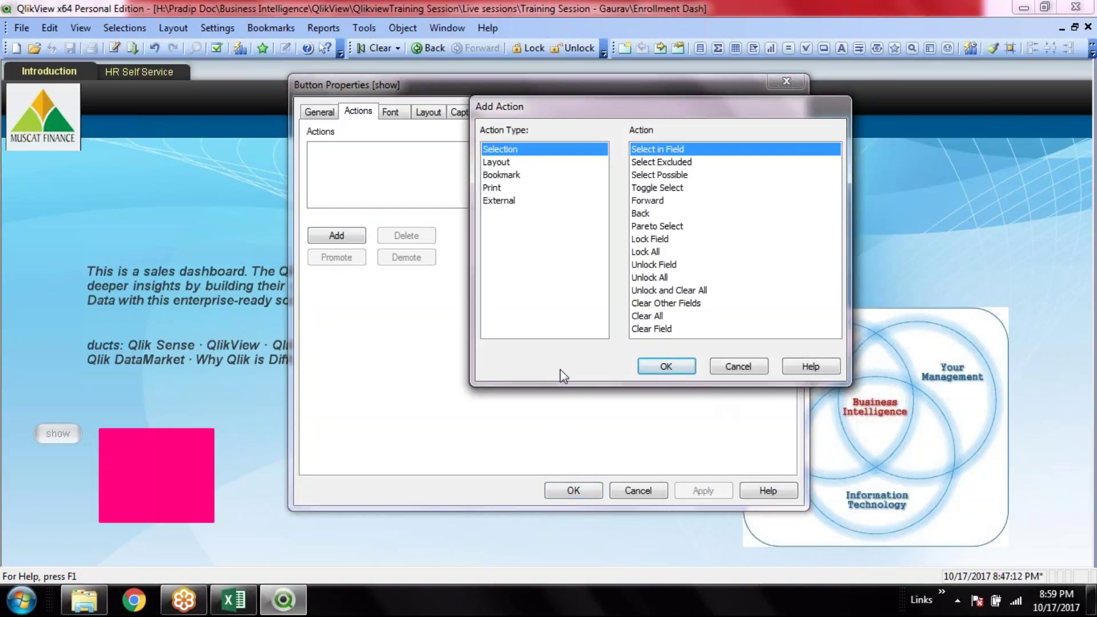
{"action": "left_click", "coordinate": [495, 162]}
{"action": "left_click", "coordinate": [496, 175]}
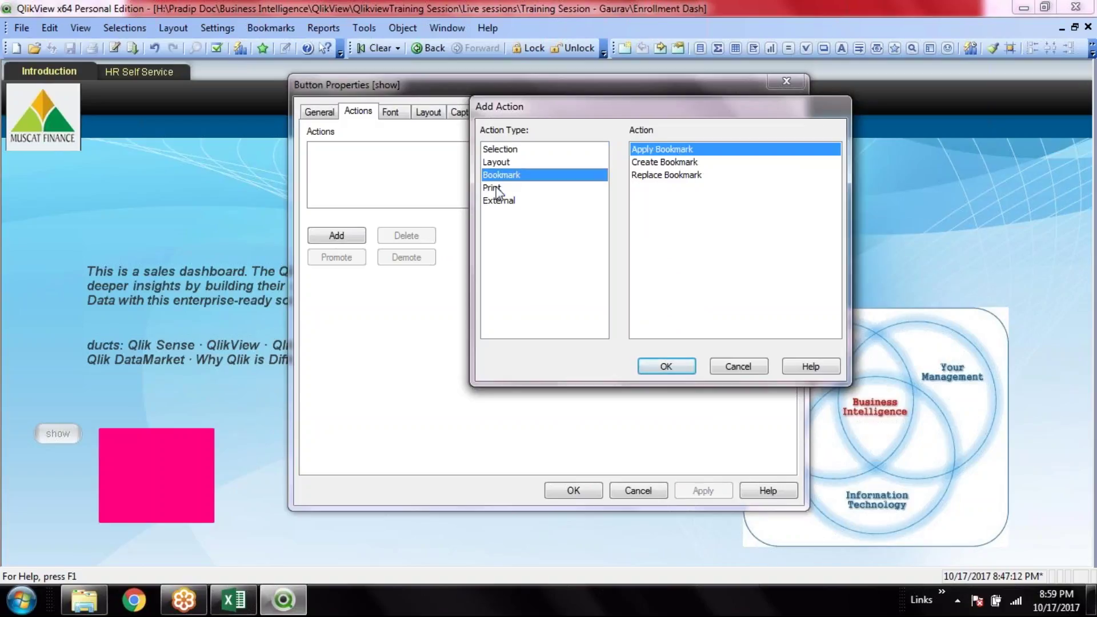
{"action": "left_click", "coordinate": [495, 189]}
{"action": "left_click", "coordinate": [498, 200]}
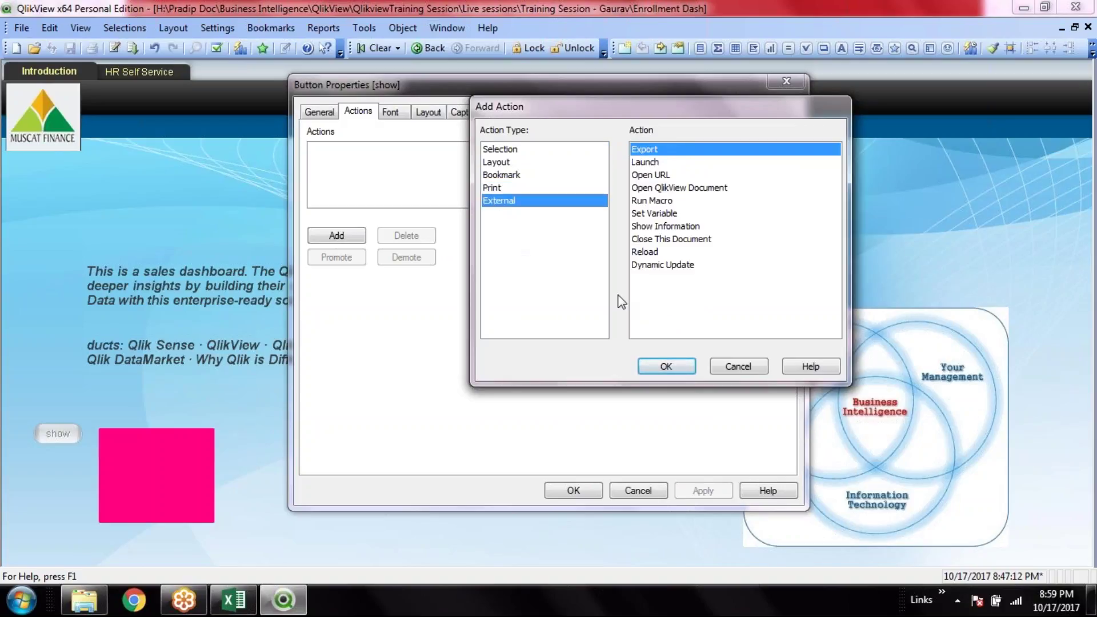
{"action": "left_click", "coordinate": [660, 216]}
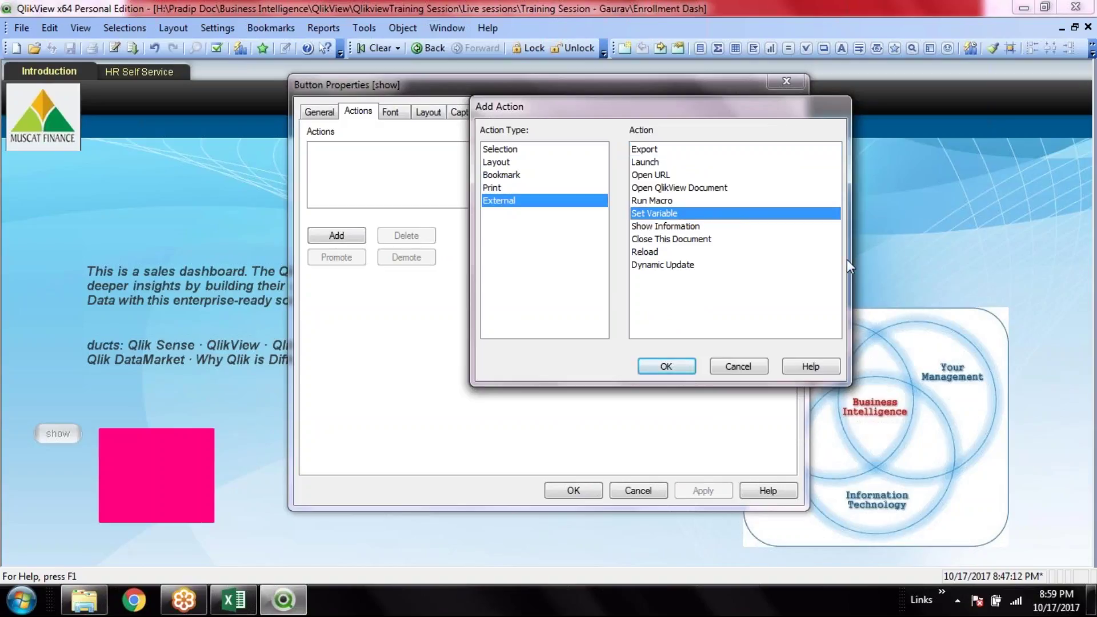
{"action": "left_click", "coordinate": [666, 366]}
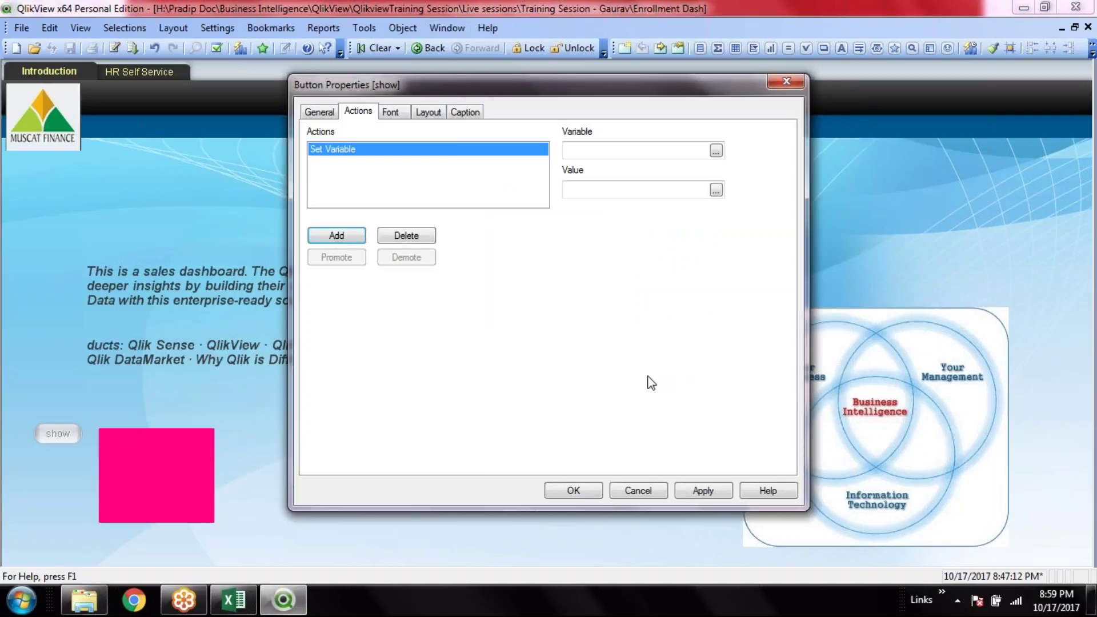
Step: Make the action set _visible to =If(_visible=1,0,1) and confirm
{"action": "left_click", "coordinate": [601, 149]}
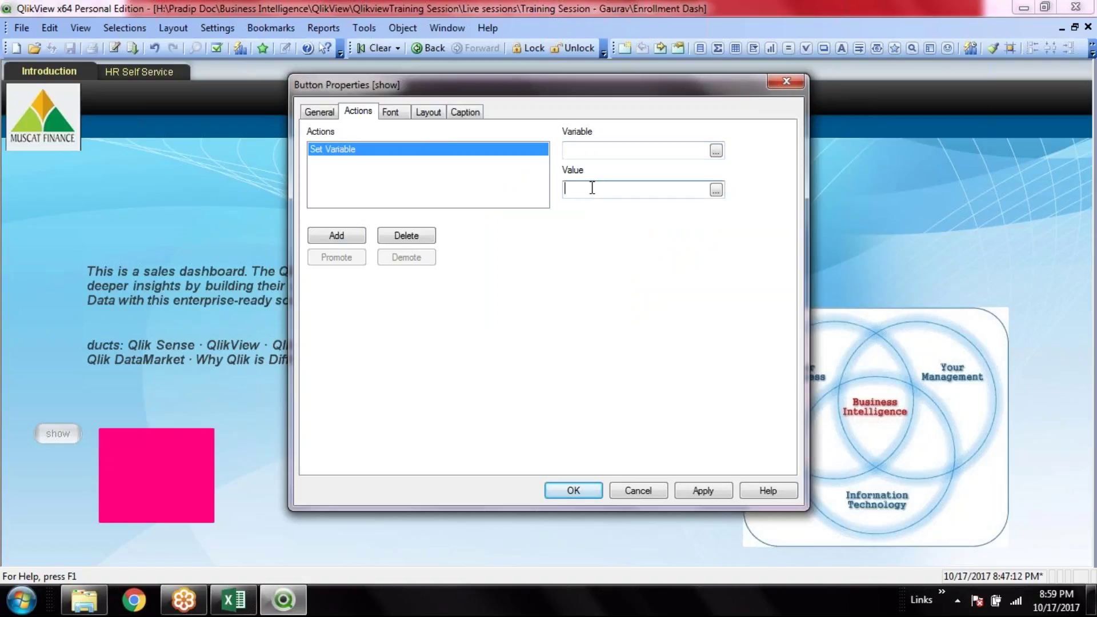
{"action": "left_click", "coordinate": [593, 149]}
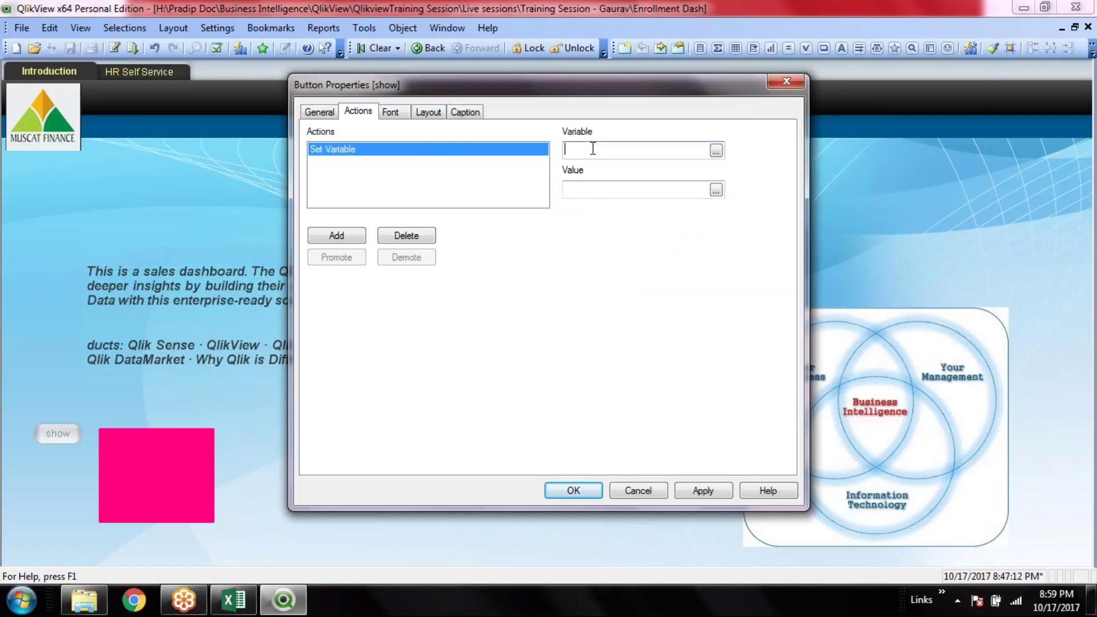
{"action": "type", "text": "_=_visible"}
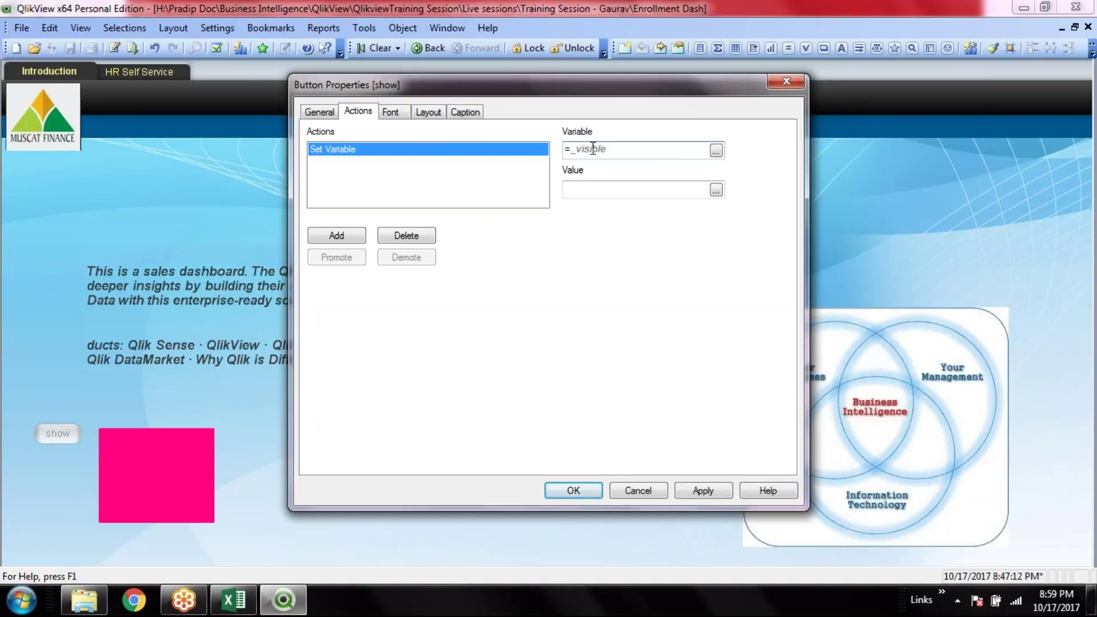
{"action": "key", "text": "BackSpace"}
{"action": "type", "text": "="}
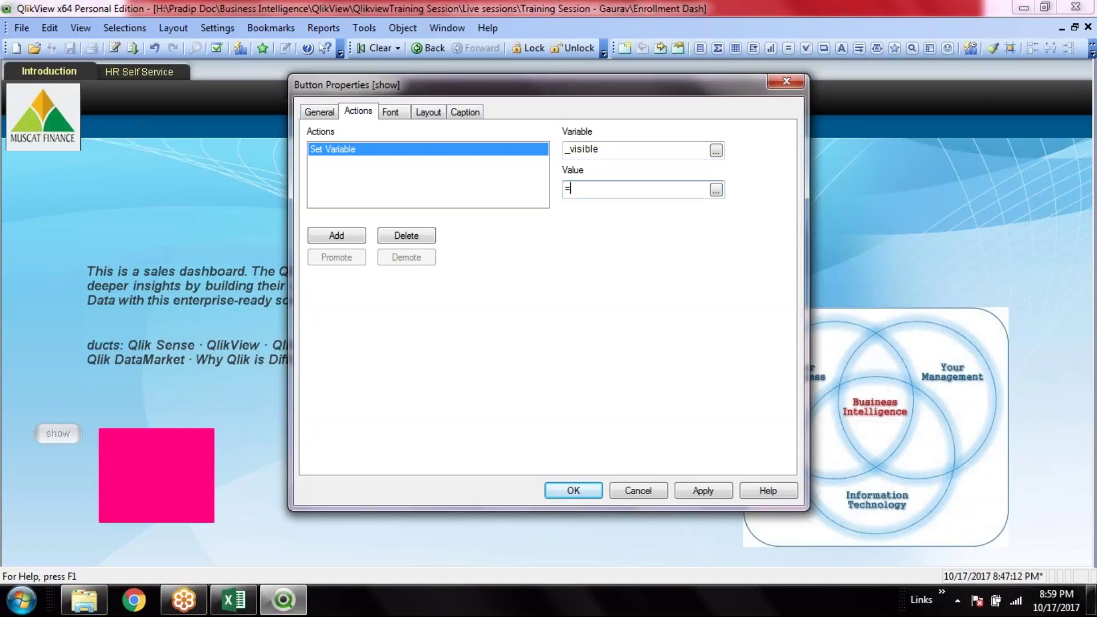
{"action": "type", "text": "If("}
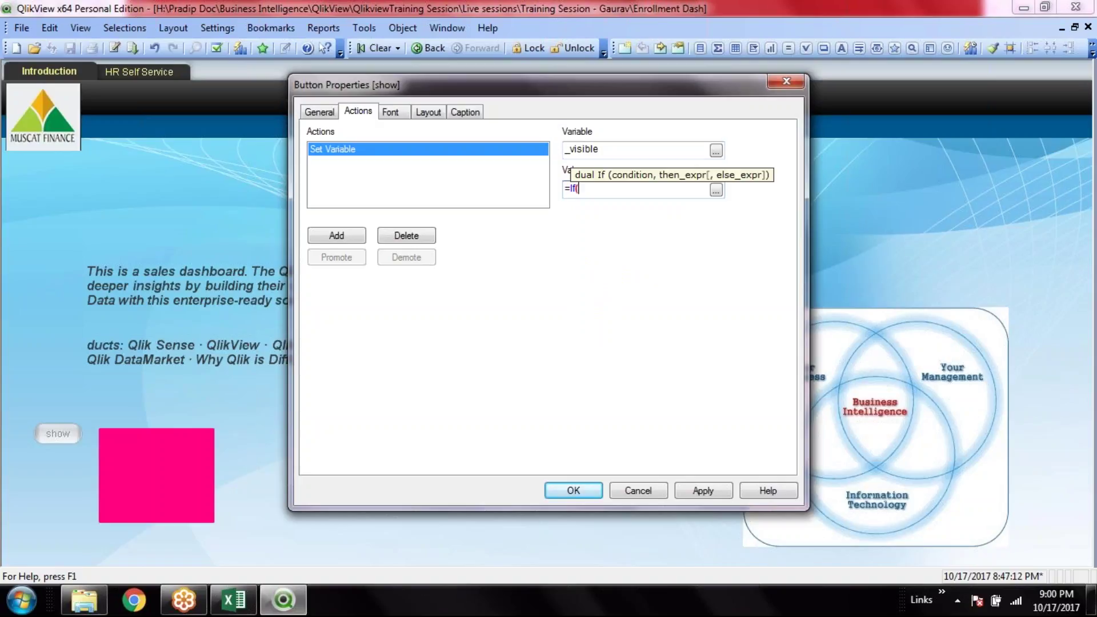
{"action": "type", "text": "_"}
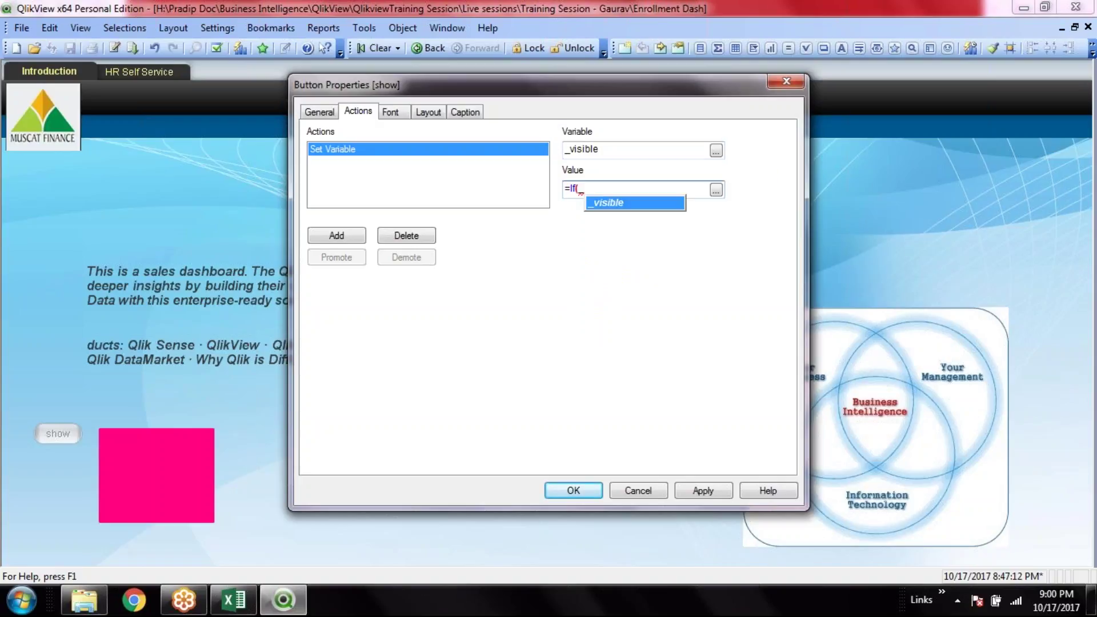
{"action": "type", "text": "visible=1,0,1"}
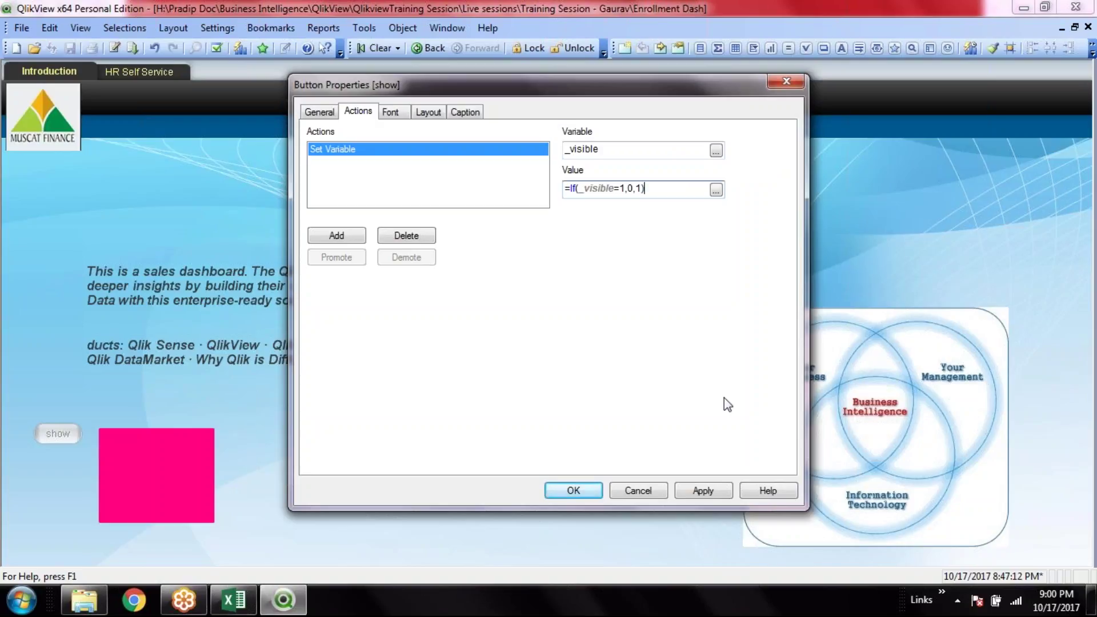
{"action": "left_click", "coordinate": [584, 486]}
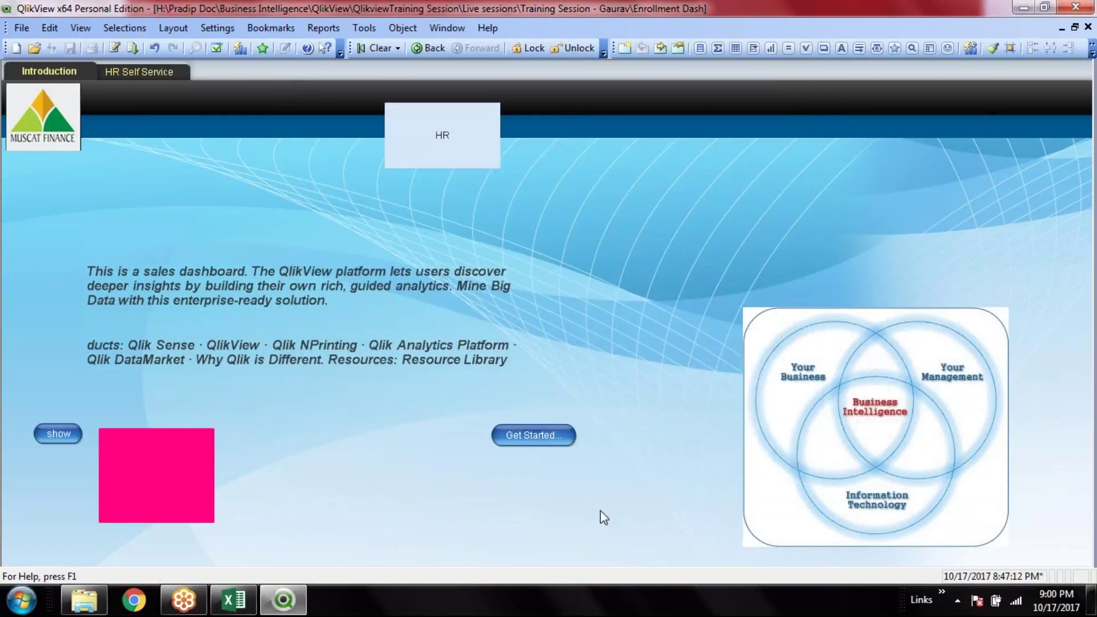
{"action": "left_click", "coordinate": [61, 437]}
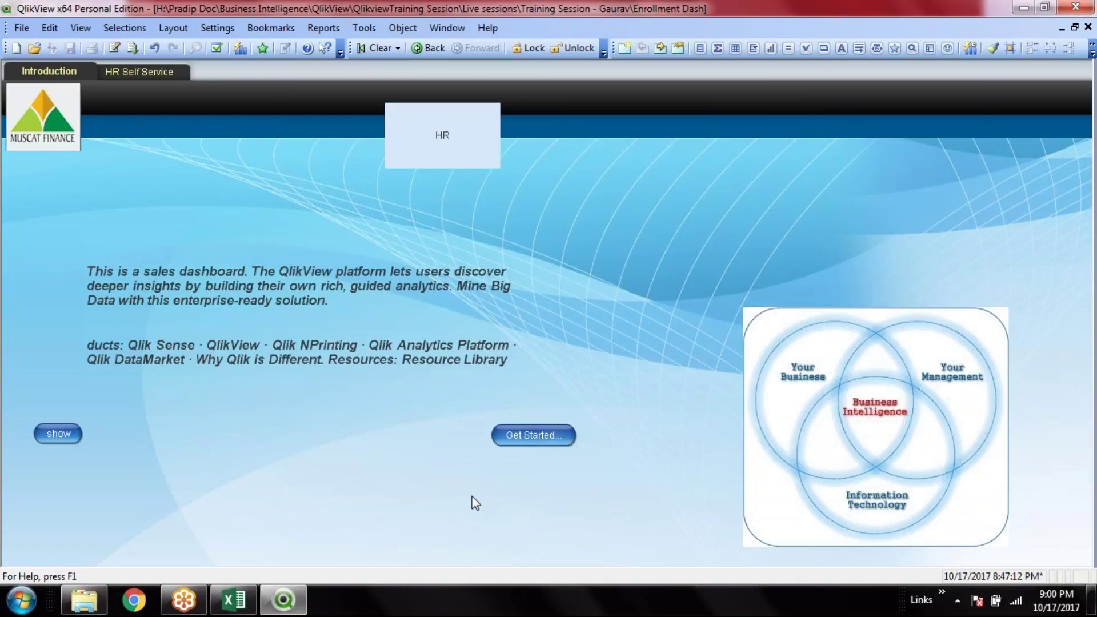
{"action": "left_click", "coordinate": [197, 29]}
{"action": "left_click", "coordinate": [228, 101]}
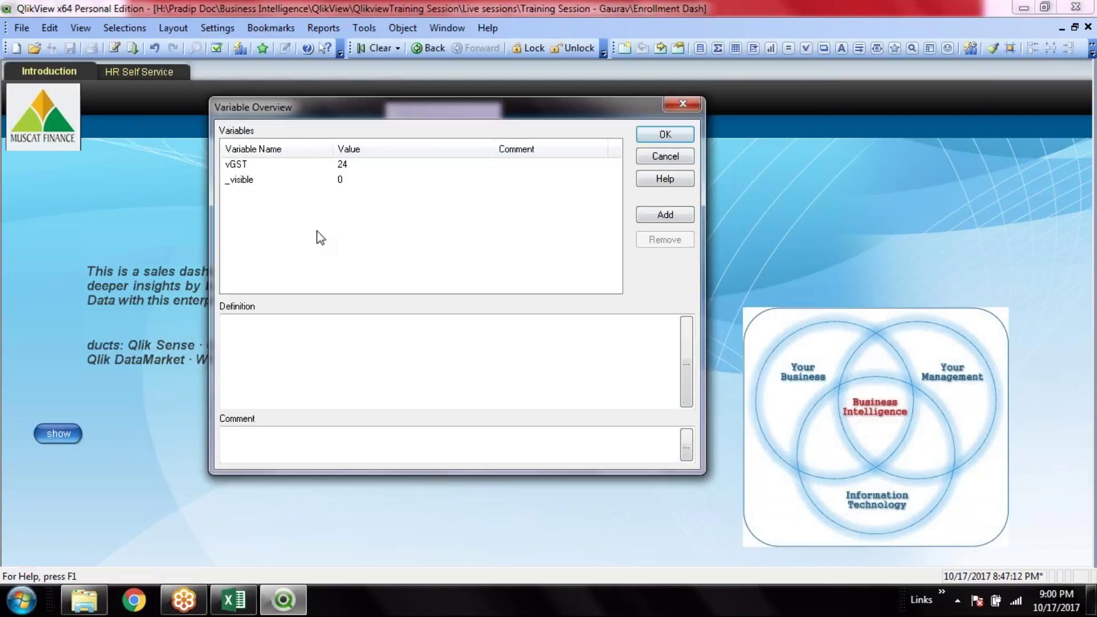
{"action": "left_click", "coordinate": [684, 105]}
{"action": "left_click", "coordinate": [58, 434]}
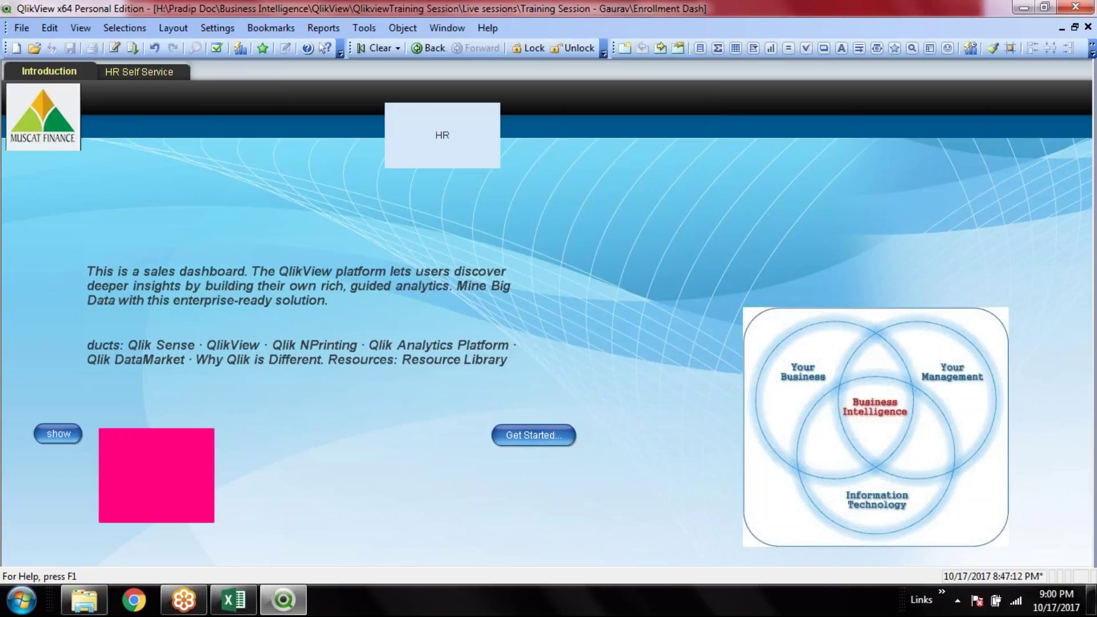
{"action": "left_click", "coordinate": [219, 26]}
{"action": "left_click", "coordinate": [244, 102]}
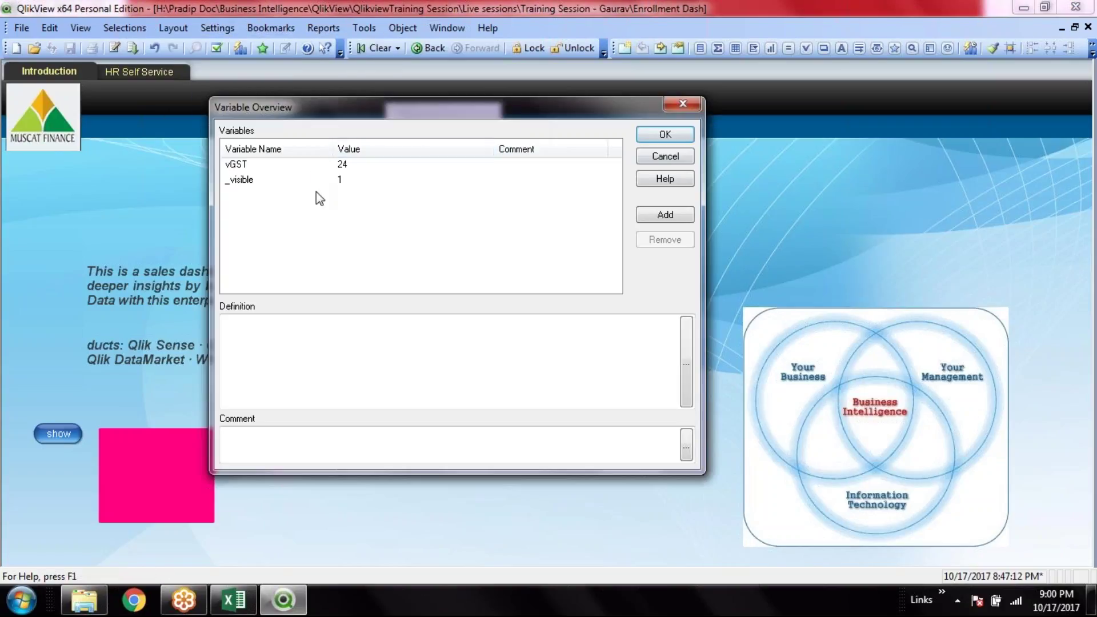
{"action": "left_click", "coordinate": [666, 134]}
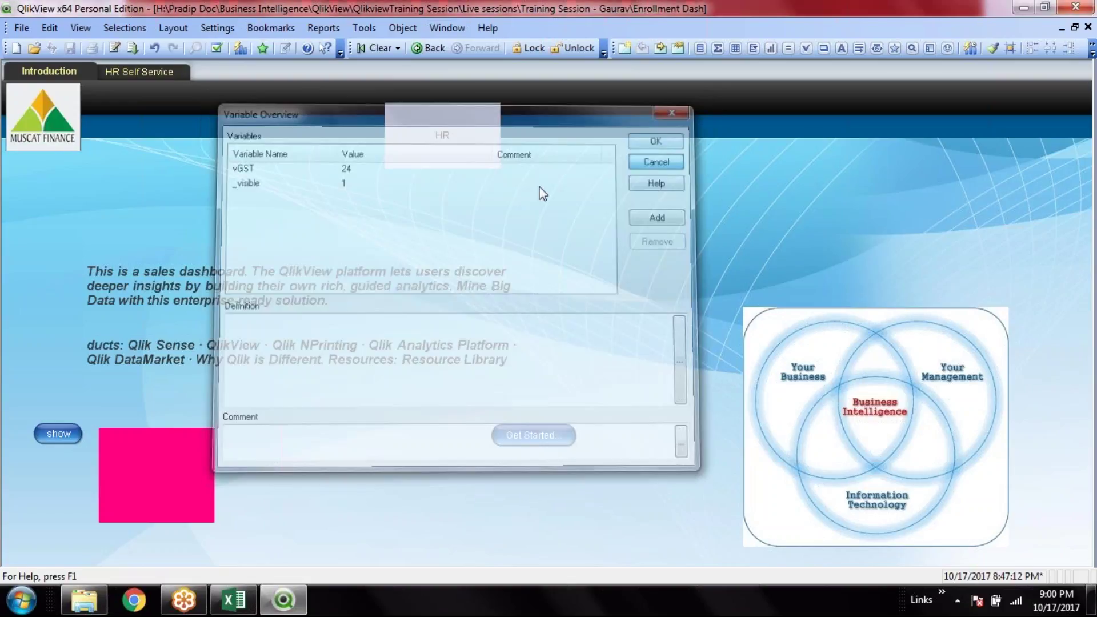
{"action": "left_click", "coordinate": [57, 435]}
{"action": "left_click", "coordinate": [57, 435]}
{"action": "left_click", "coordinate": [57, 434]}
{"action": "left_click", "coordinate": [58, 434]}
{"action": "left_click", "coordinate": [57, 434]}
{"action": "left_click", "coordinate": [57, 435]}
{"action": "left_click", "coordinate": [57, 434]}
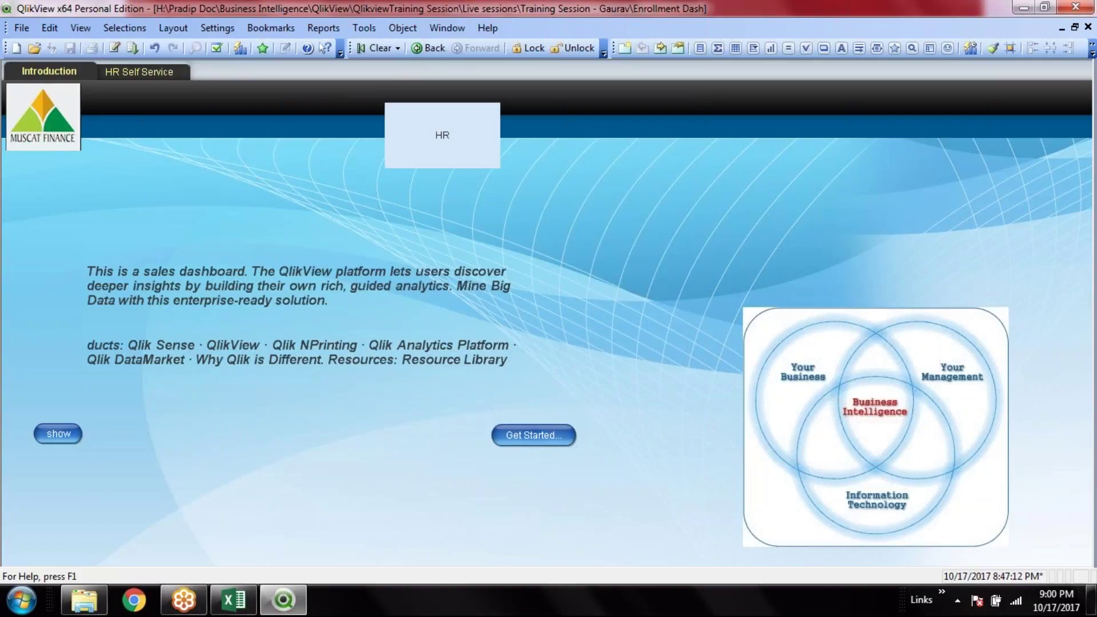
{"action": "left_click", "coordinate": [57, 434]}
{"action": "left_click", "coordinate": [57, 434]}
{"action": "left_click", "coordinate": [57, 434]}
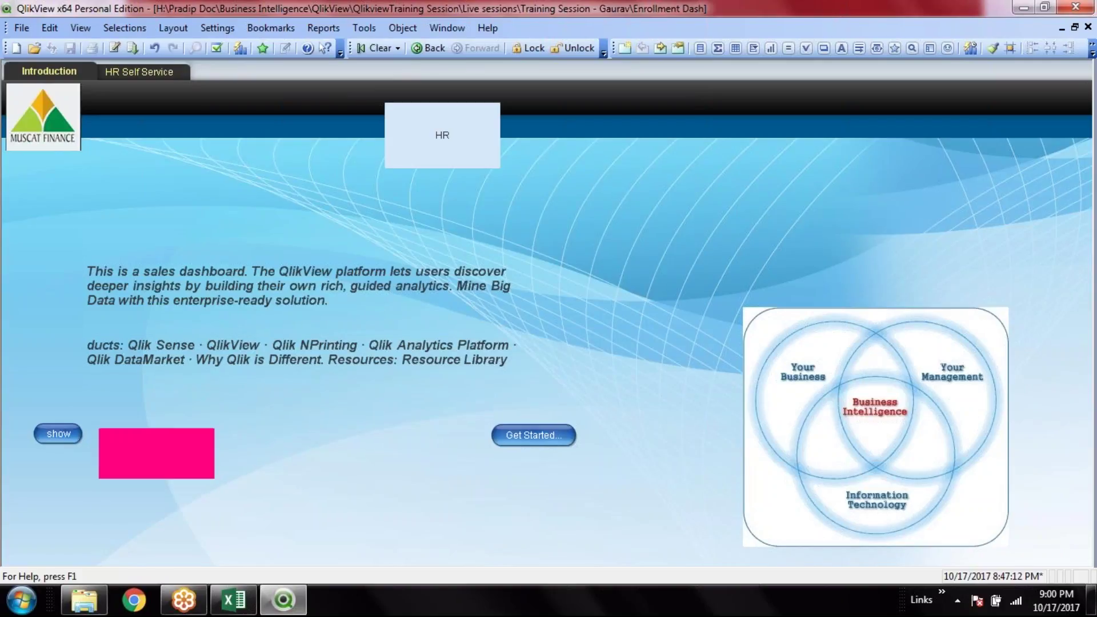
Step: Make the pink box taller and test the show button toggling it
{"action": "left_click_drag", "start_coordinate": [157, 478], "coordinate": [157, 522]}
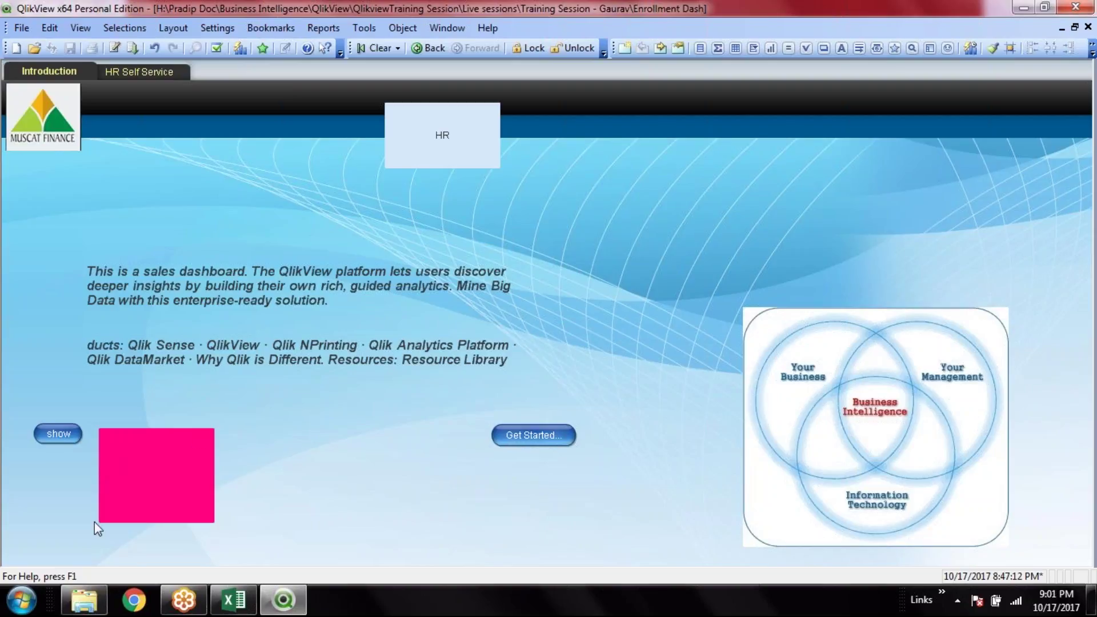
{"action": "left_click", "coordinate": [50, 435]}
{"action": "left_click", "coordinate": [57, 435]}
{"action": "left_click", "coordinate": [58, 434]}
{"action": "left_click", "coordinate": [57, 434]}
{"action": "left_click", "coordinate": [57, 435]}
{"action": "left_click", "coordinate": [57, 434]}
Step: Shift the pink box slightly left and retest the toggle, leaving it visible
{"action": "left_click_drag", "start_coordinate": [144, 472], "coordinate": [130, 473]}
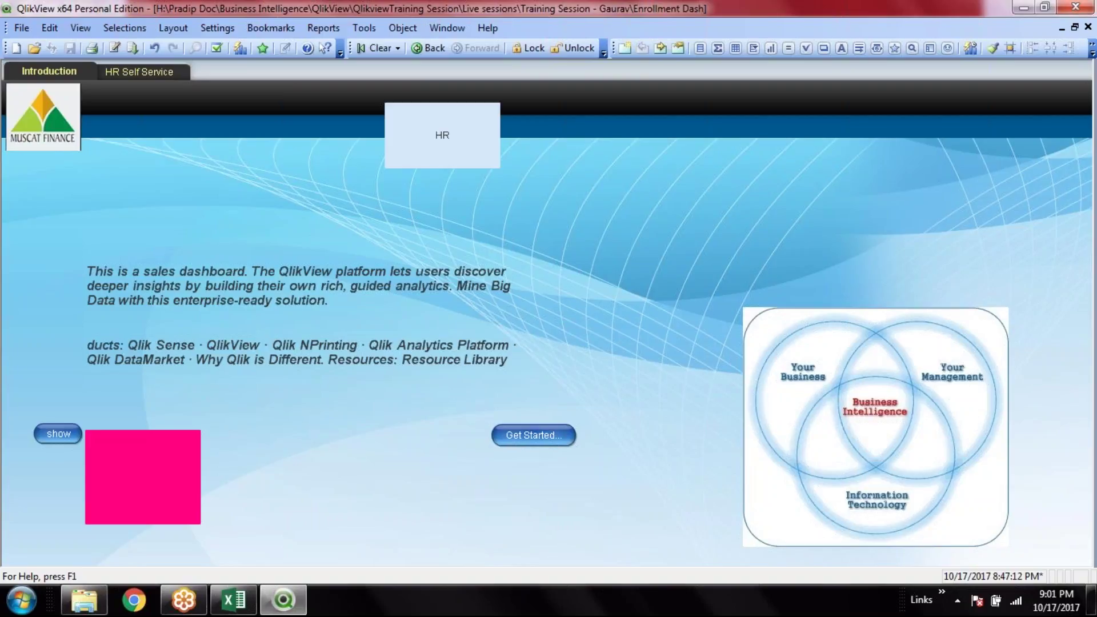
{"action": "left_click", "coordinate": [58, 433]}
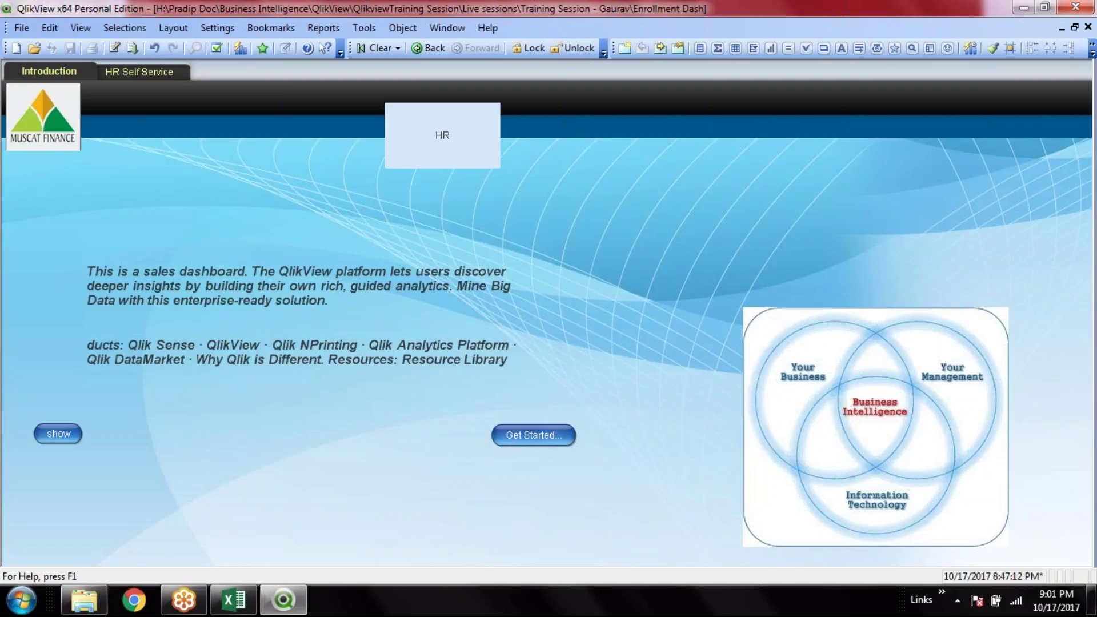
{"action": "left_click", "coordinate": [58, 434]}
{"action": "left_click", "coordinate": [58, 433]}
{"action": "left_click", "coordinate": [58, 434]}
{"action": "left_click", "coordinate": [58, 433]}
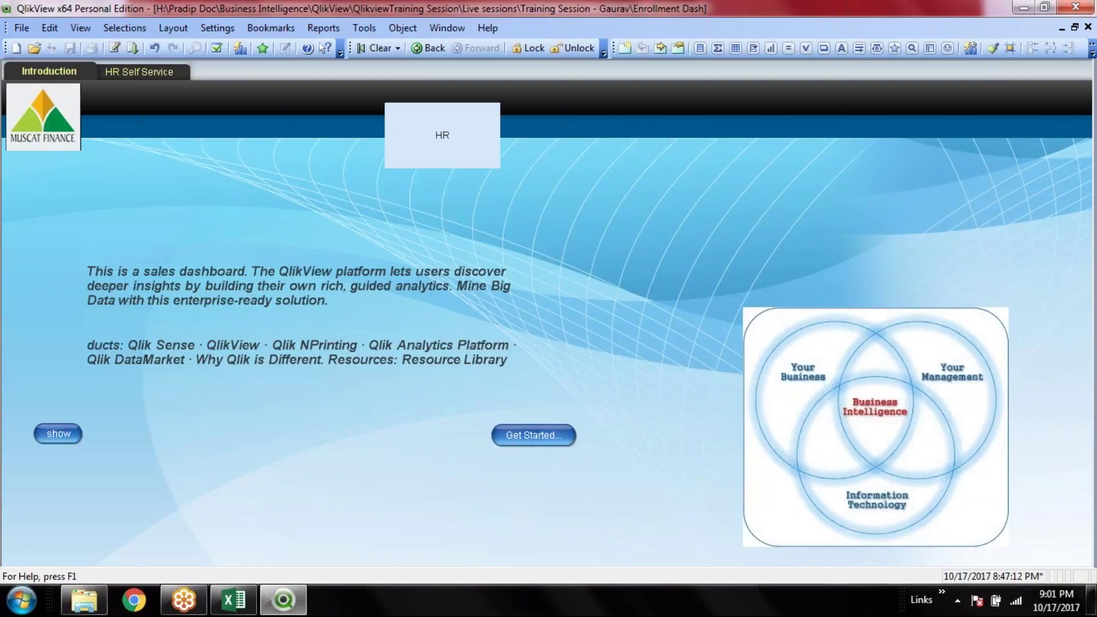
{"action": "left_click", "coordinate": [48, 436]}
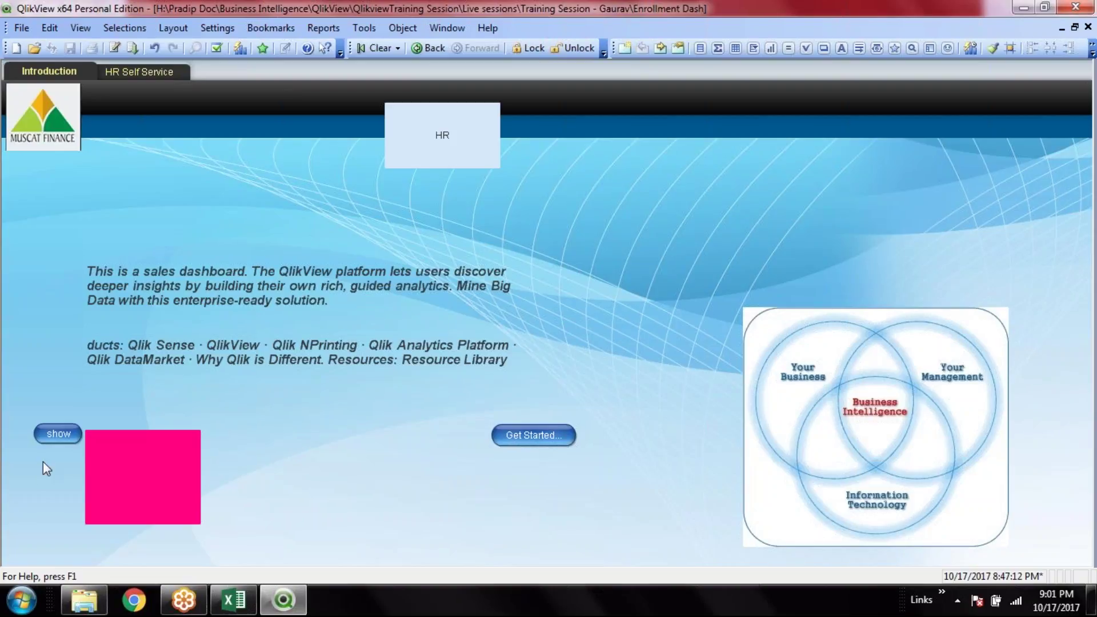
{"action": "left_click", "coordinate": [58, 436]}
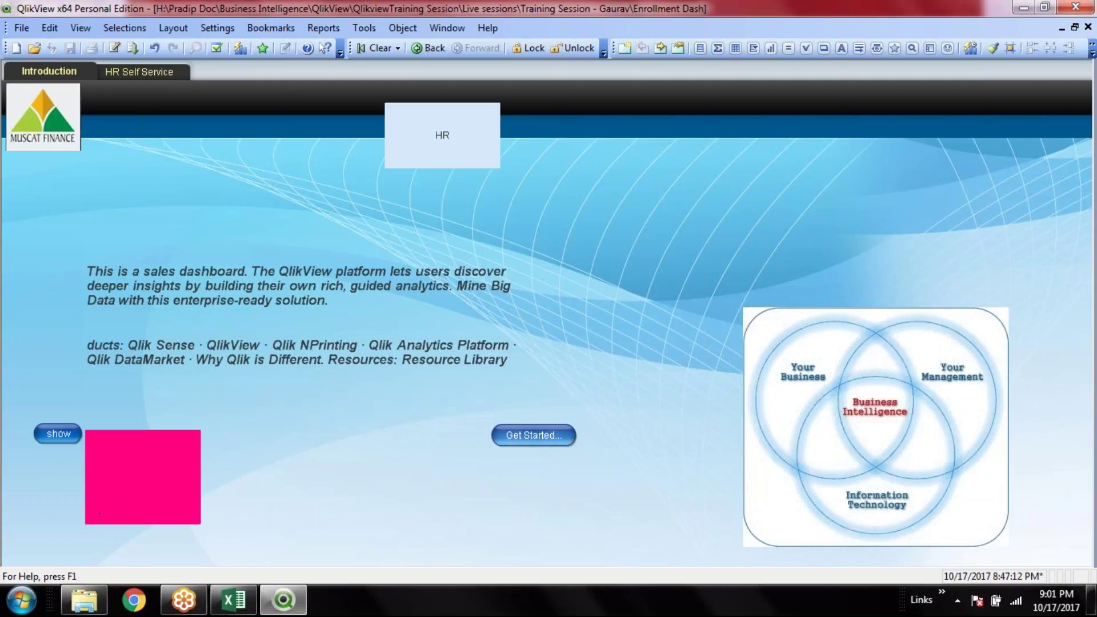
{"action": "left_click", "coordinate": [58, 435]}
Step: Start replacing the show button's caption, then cancel the Properties dialog
{"action": "right_click", "coordinate": [63, 441]}
{"action": "key", "text": "Escape"}
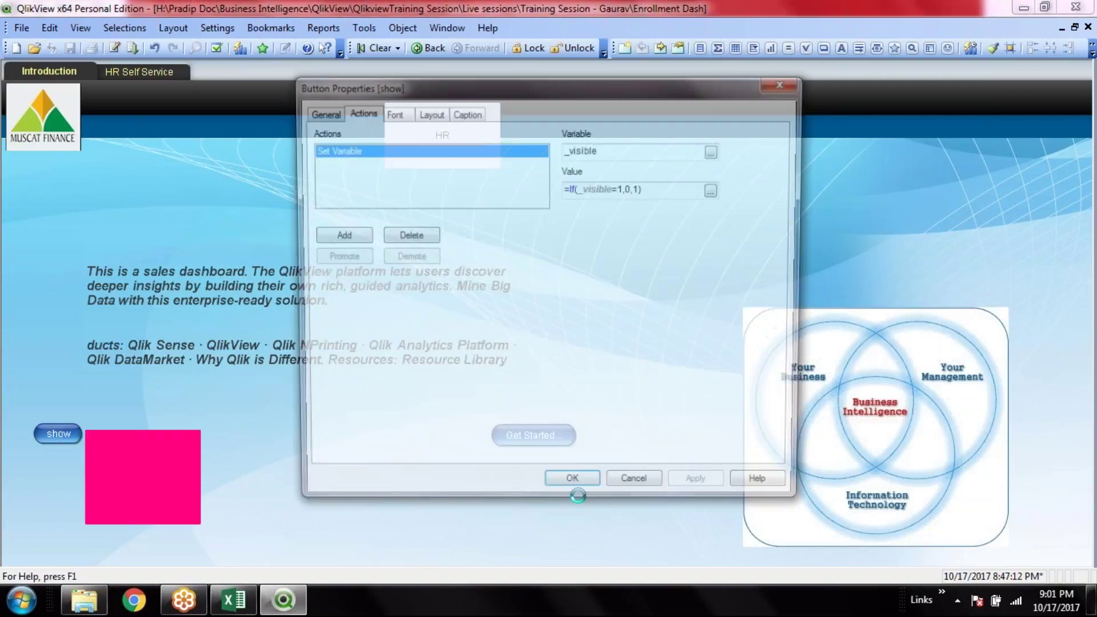
{"action": "left_click", "coordinate": [324, 114]}
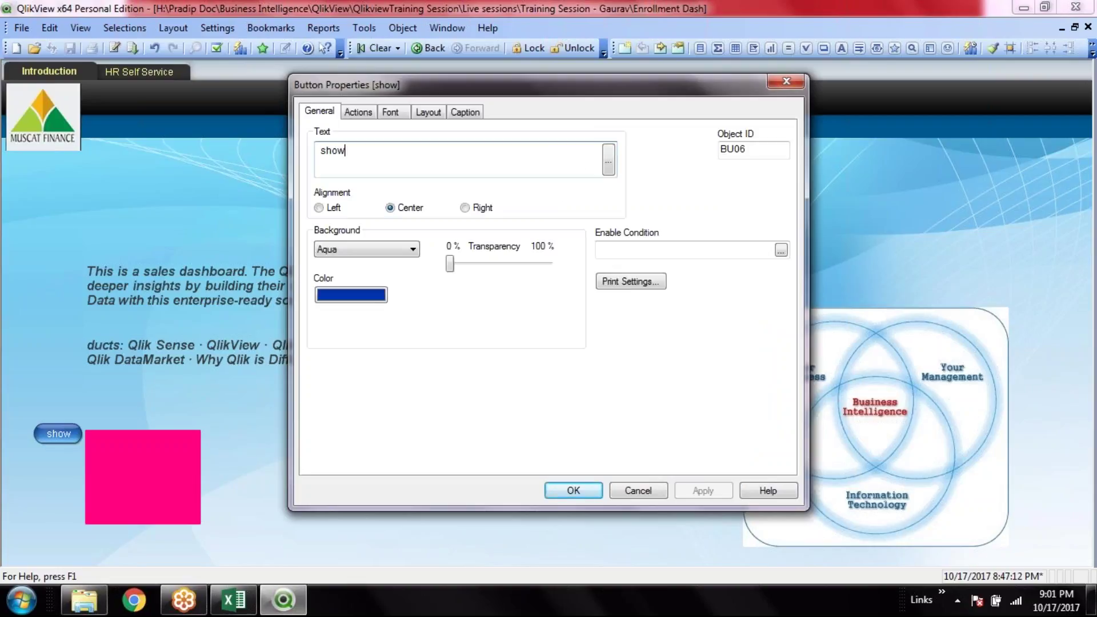
{"action": "key", "text": "BackSpace"}
{"action": "key", "text": "BackSpace"}
{"action": "key", "text": "BackSpace"}
{"action": "key", "text": "BackSpace"}
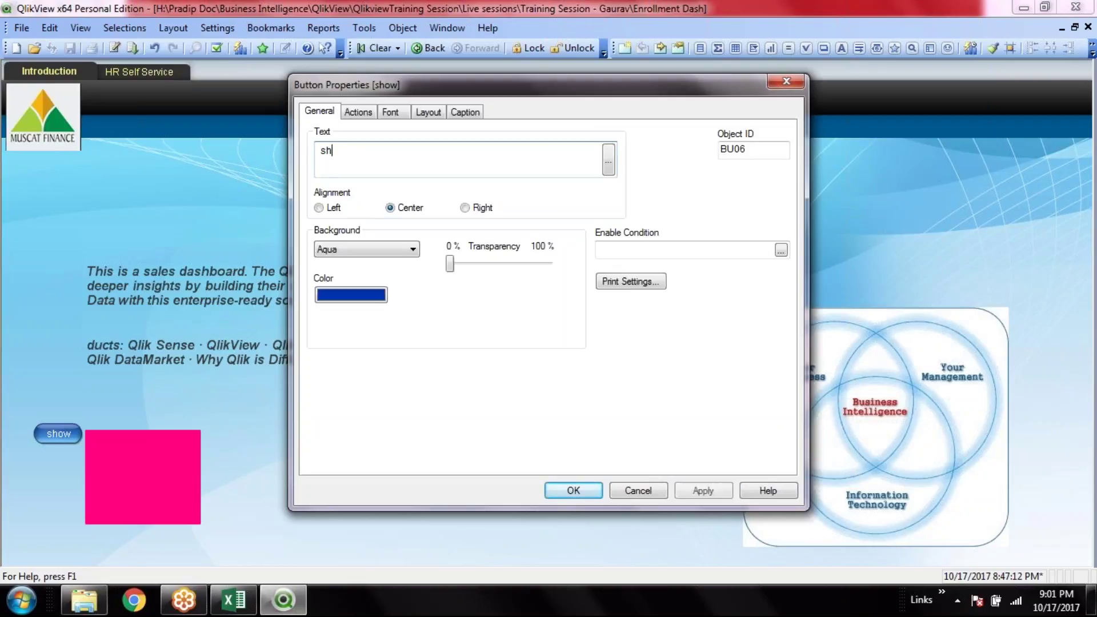
{"action": "type", "text": "=i"}
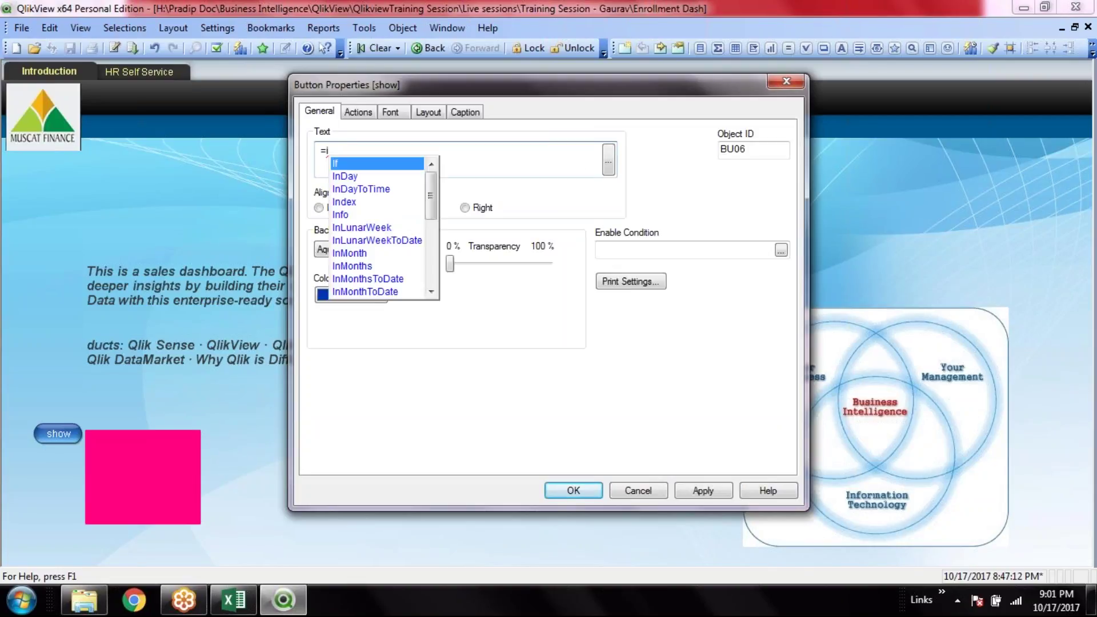
{"action": "type", "text": "f("}
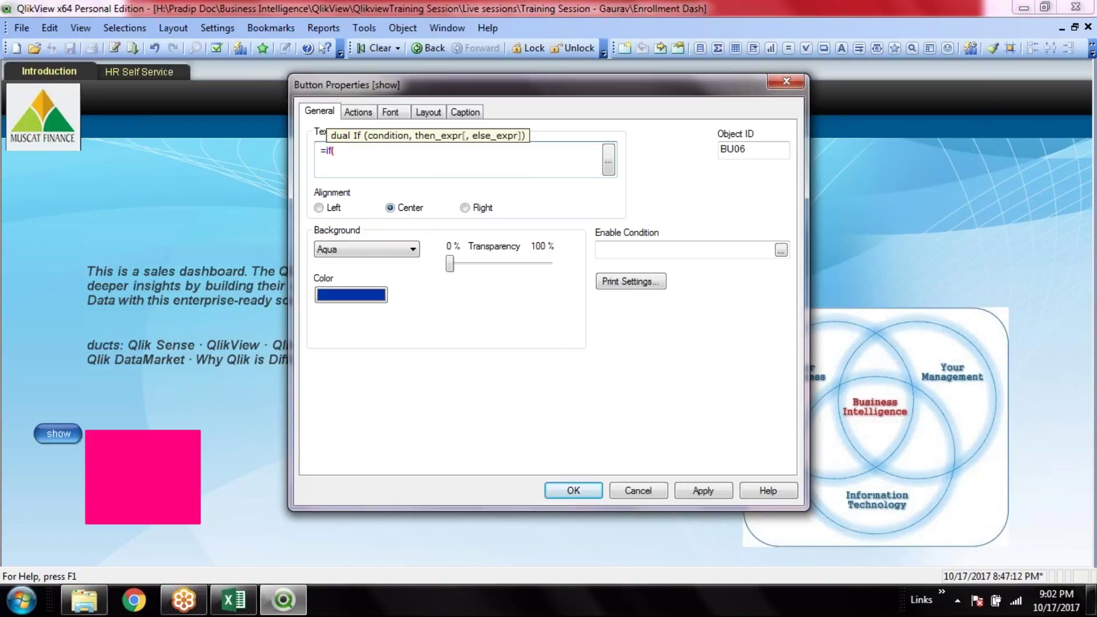
{"action": "left_click", "coordinate": [629, 491]}
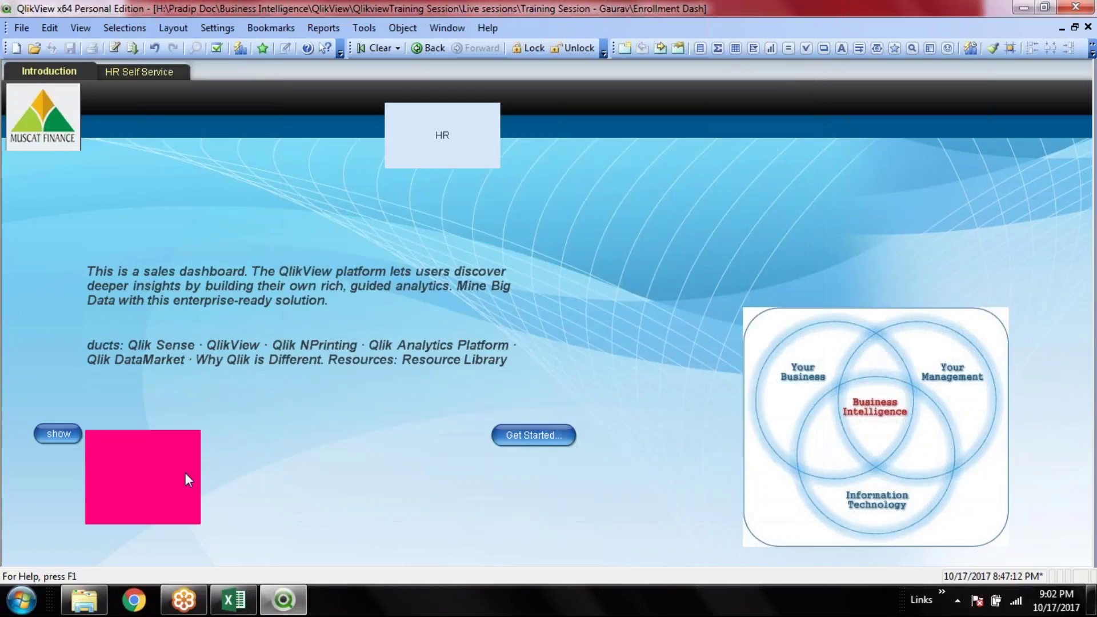
Step: Set the button's caption text to =if(_visible=1,'hide','show')
{"action": "right_click", "coordinate": [51, 440]}
{"action": "left_click", "coordinate": [67, 439]}
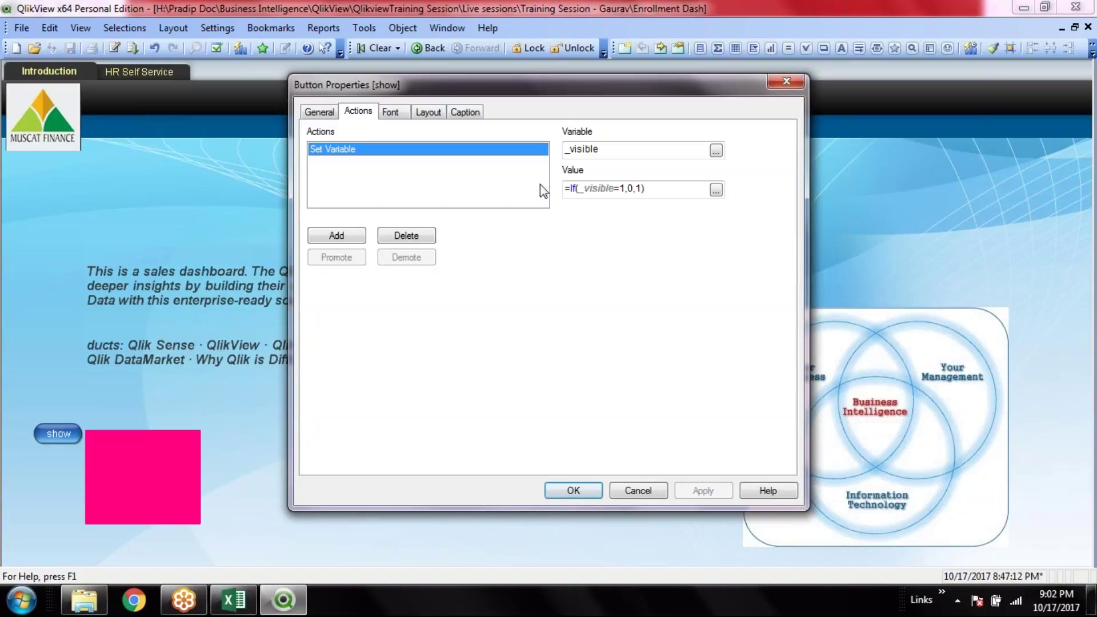
{"action": "left_click", "coordinate": [319, 111]}
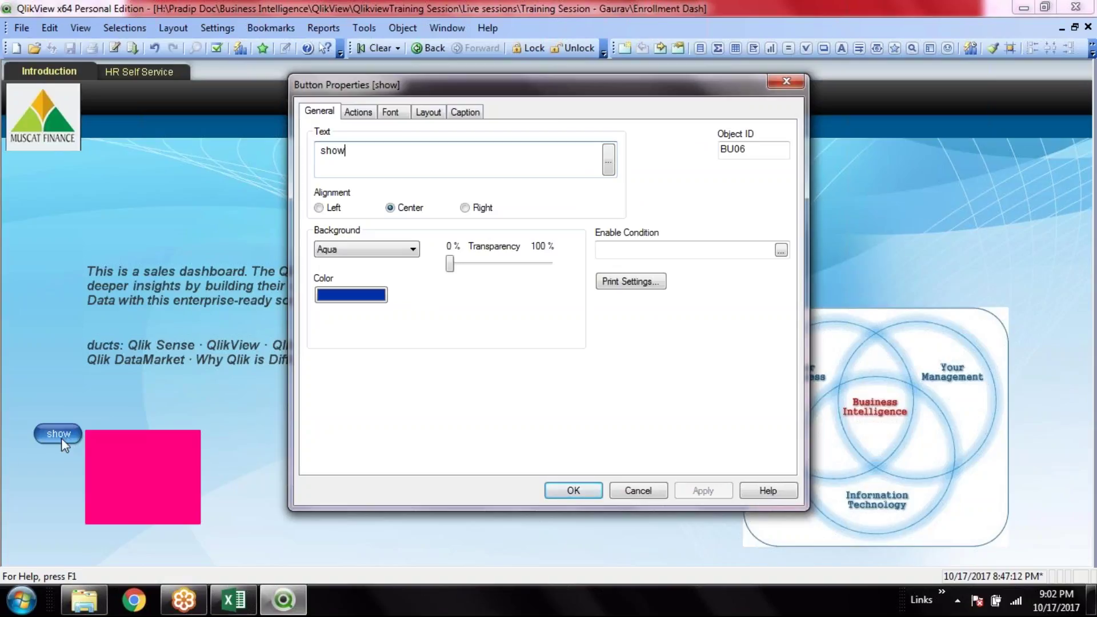
{"action": "key", "text": "BackSpace"}
{"action": "key", "text": "BackSpace"}
{"action": "key", "text": "BackSpace"}
{"action": "key", "text": "BackSpace"}
{"action": "type", "text": "="}
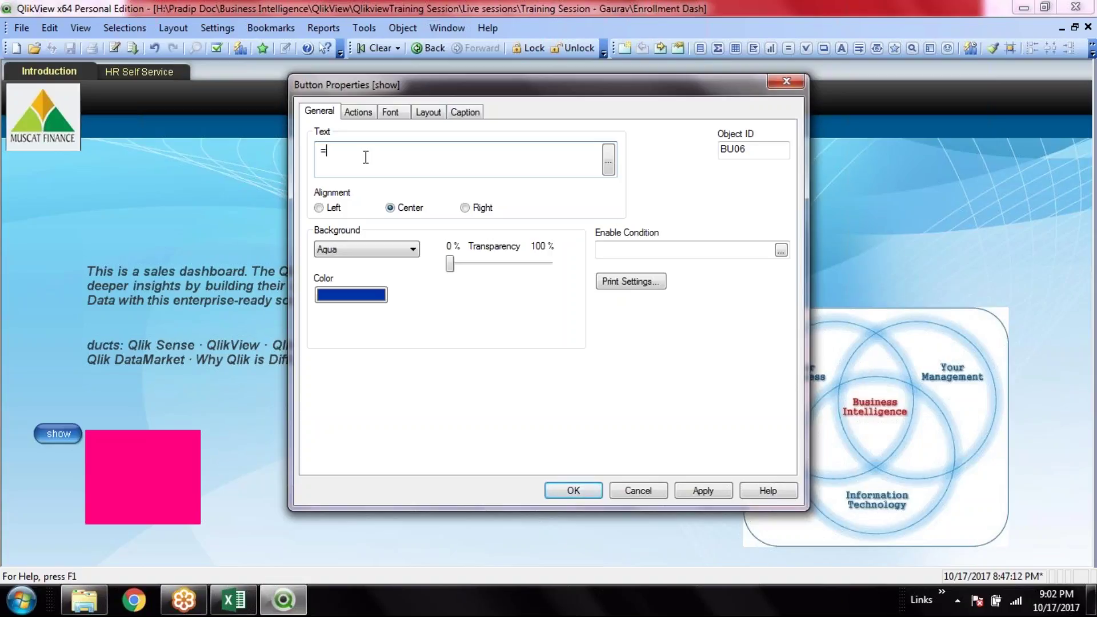
{"action": "type", "text": "if("}
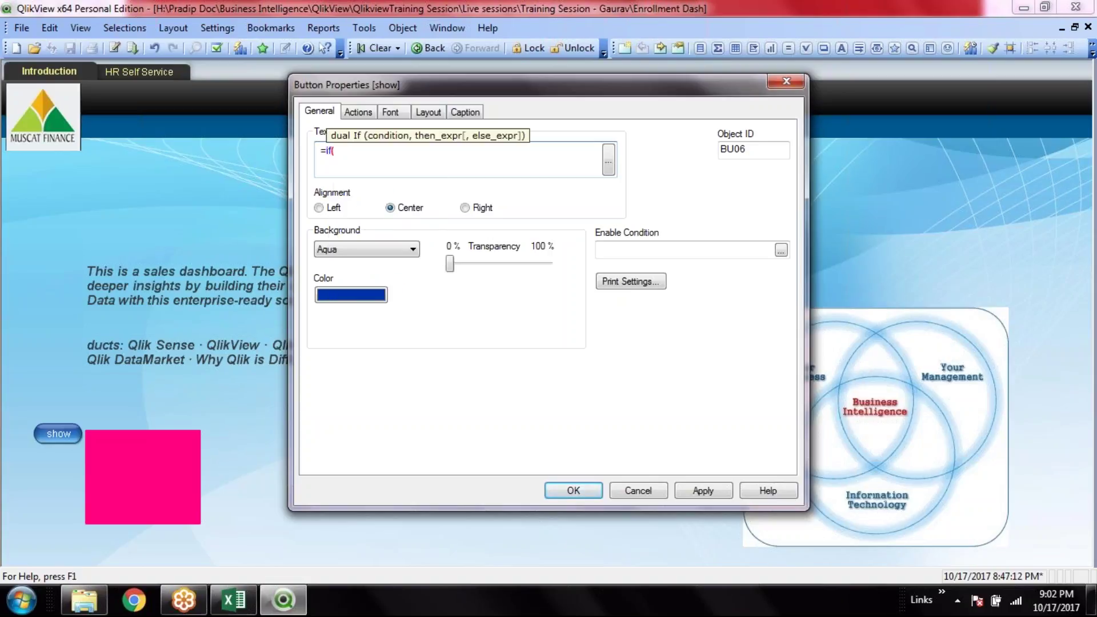
{"action": "type", "text": "_"}
{"action": "key", "text": "Return"}
{"action": "type", "text": "=0"}
{"action": "key", "text": "BackSpace"}
{"action": "key", "text": "BackSpace"}
{"action": "type", "text": "1"}
{"action": "type", "text": ",'hide','show')"}
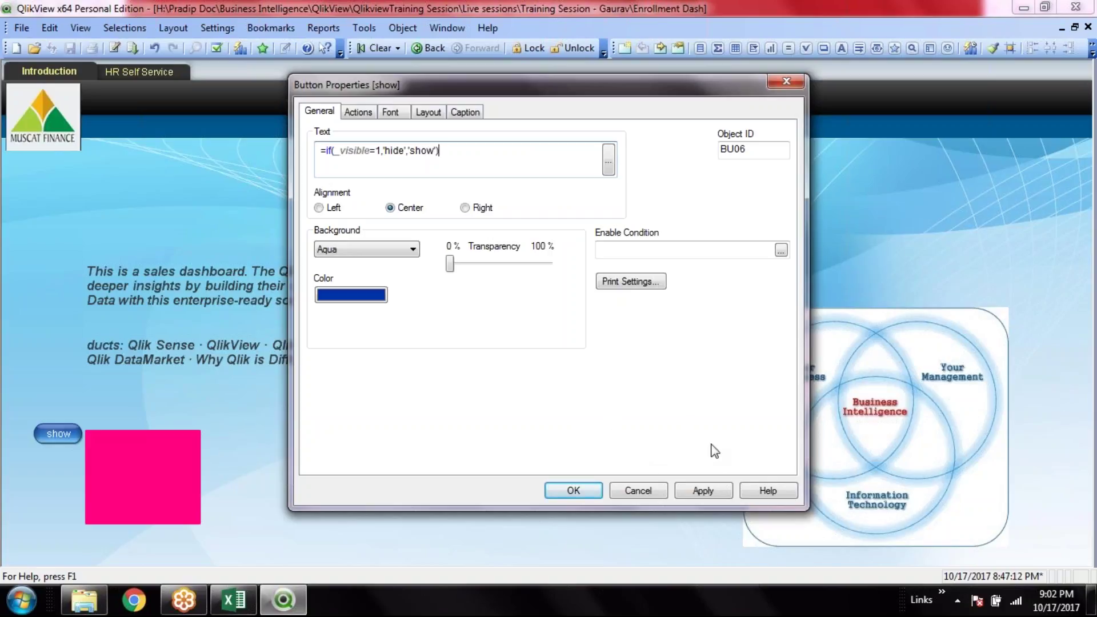
Step: Apply the caption and press the button repeatedly, checking it alternates hide/show with the pink box
{"action": "left_click", "coordinate": [561, 492]}
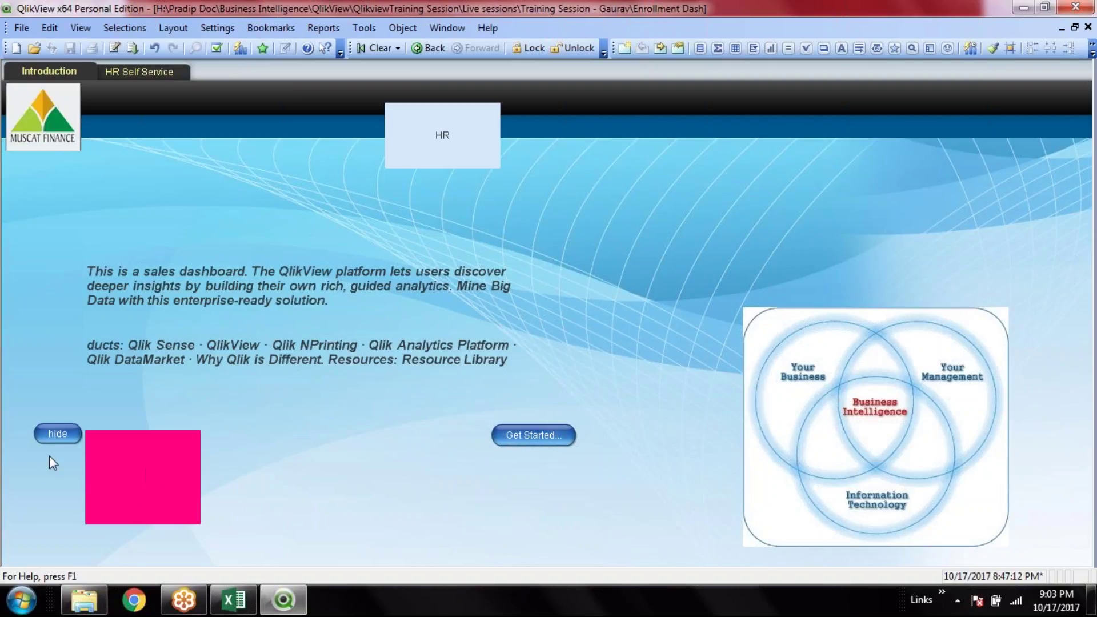
{"action": "left_click", "coordinate": [55, 439]}
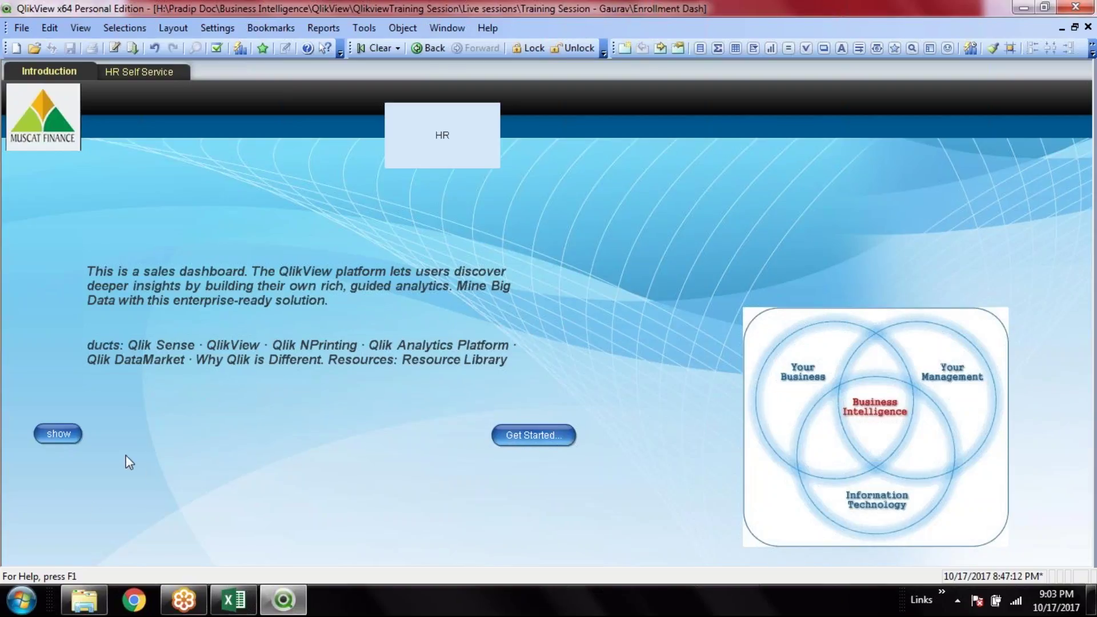
{"action": "left_click", "coordinate": [55, 441]}
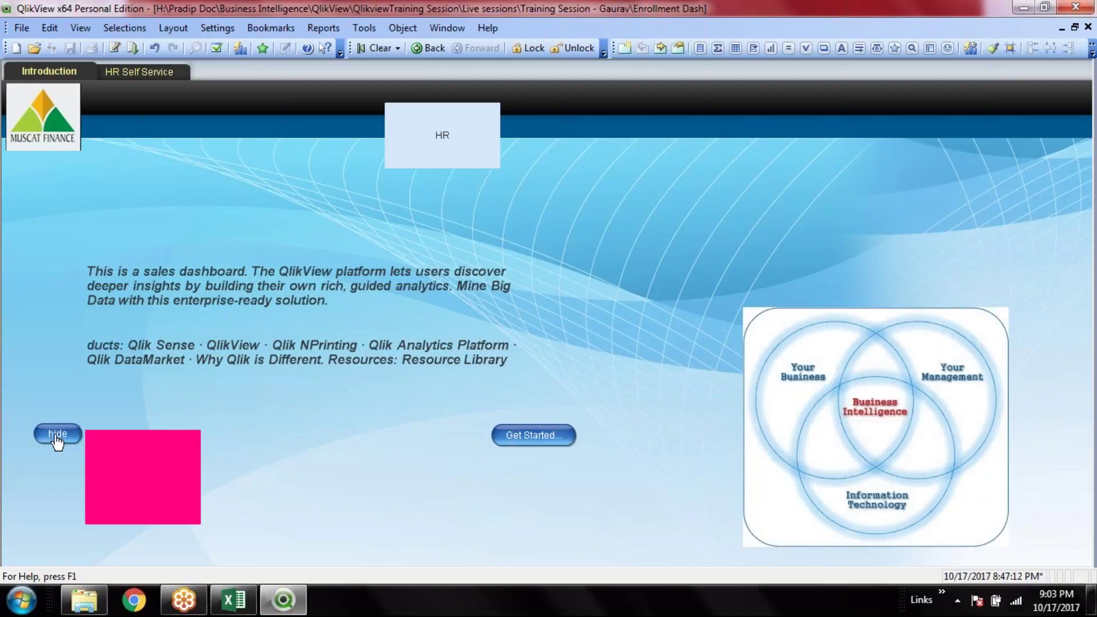
{"action": "left_click", "coordinate": [46, 439]}
{"action": "left_click", "coordinate": [46, 440]}
{"action": "left_click", "coordinate": [45, 440]}
{"action": "left_click", "coordinate": [46, 440]}
{"action": "left_click", "coordinate": [46, 439]}
{"action": "left_click", "coordinate": [46, 440]}
{"action": "left_click", "coordinate": [46, 440]}
{"action": "left_click", "coordinate": [46, 440]}
{"action": "left_click", "coordinate": [46, 440]}
{"action": "left_click", "coordinate": [46, 440]}
{"action": "left_click", "coordinate": [46, 437]}
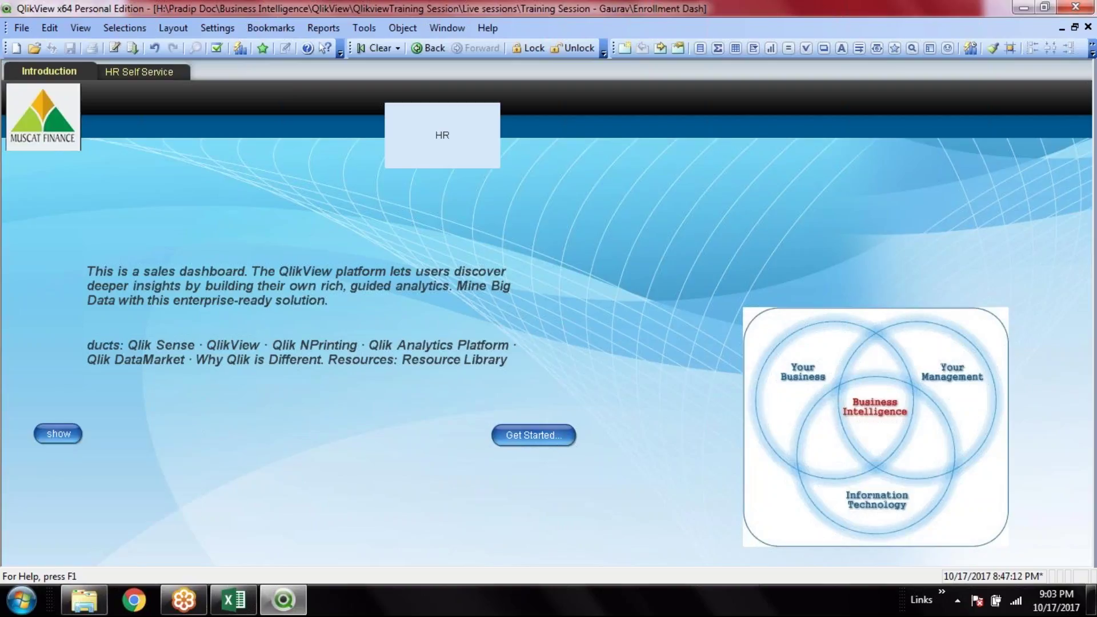